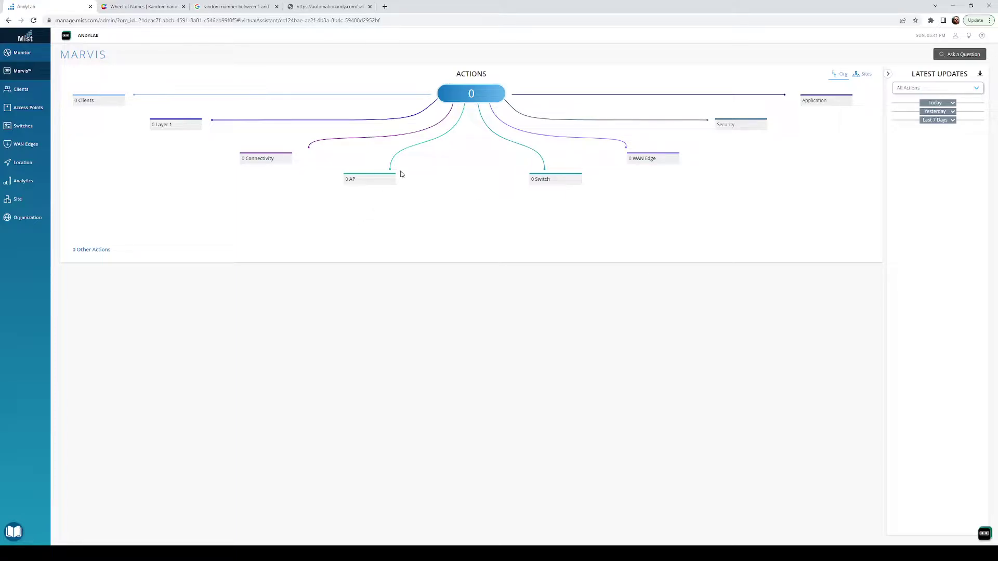
Look over the Monitor service levels, the Wheel of Names page, the random number generator and the AndySwitch-01 port page.
{"action": "mouse_move", "coordinate": [54, 54]}
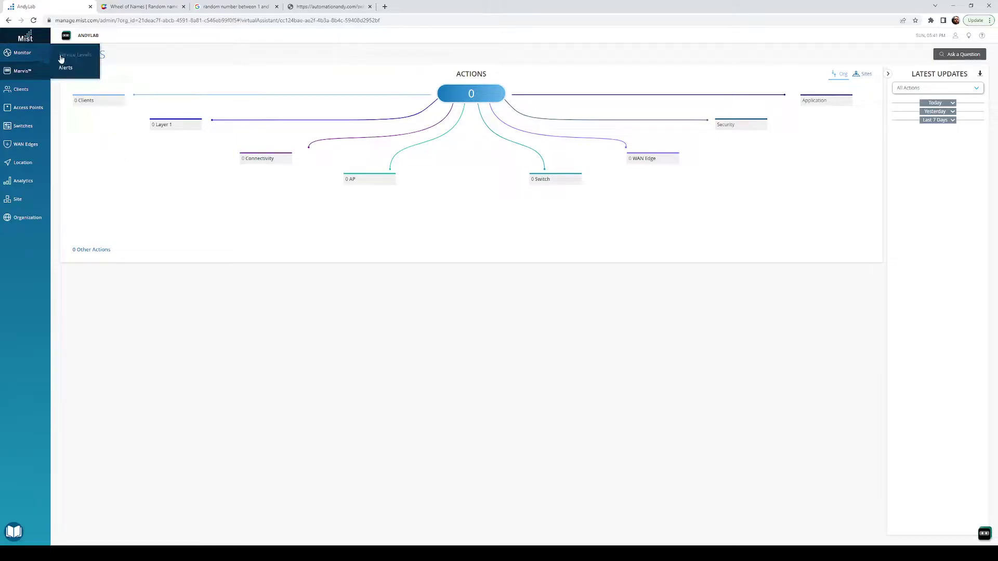
{"action": "left_click", "coordinate": [73, 55]}
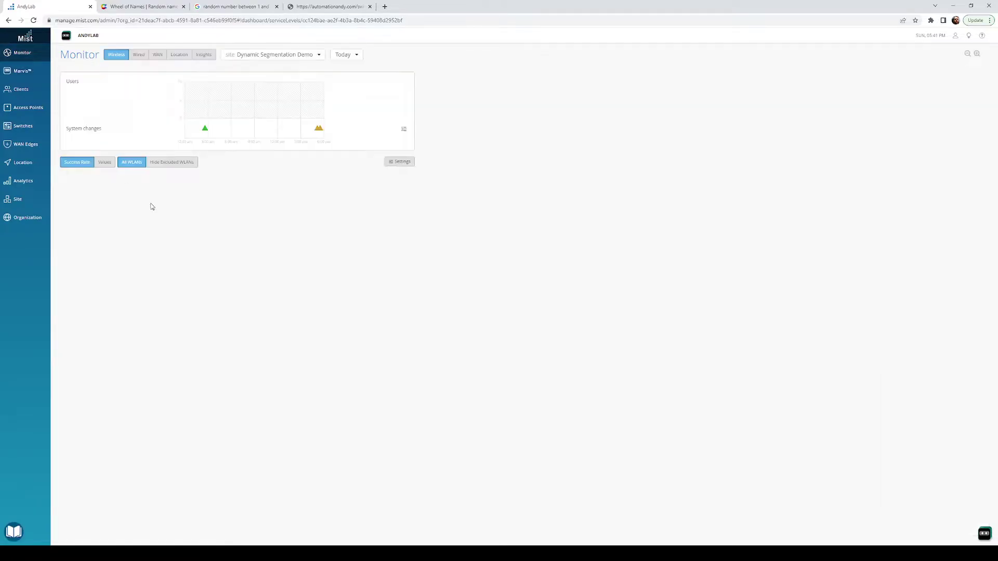
{"action": "left_click", "coordinate": [133, 8]}
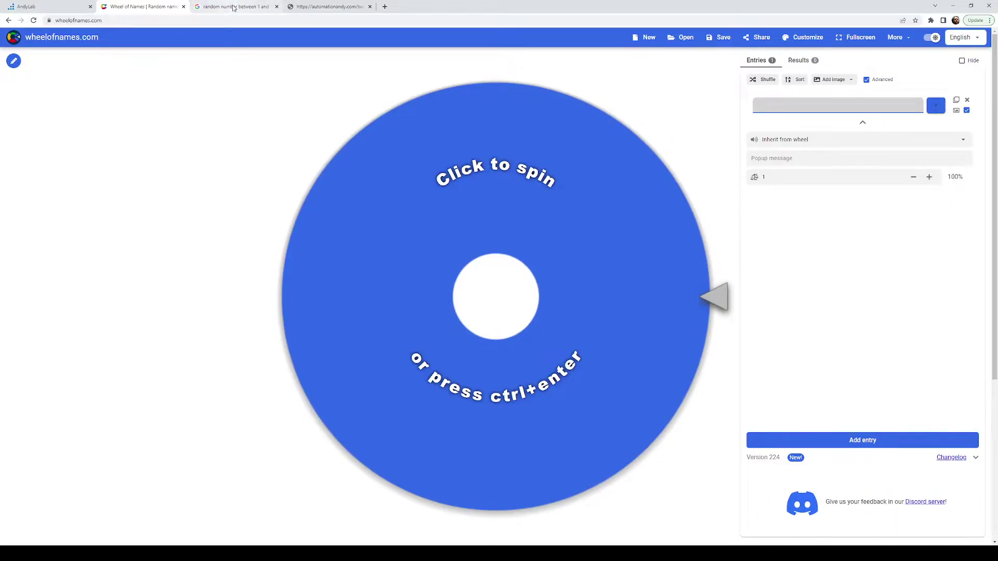
{"action": "left_click", "coordinate": [234, 7]}
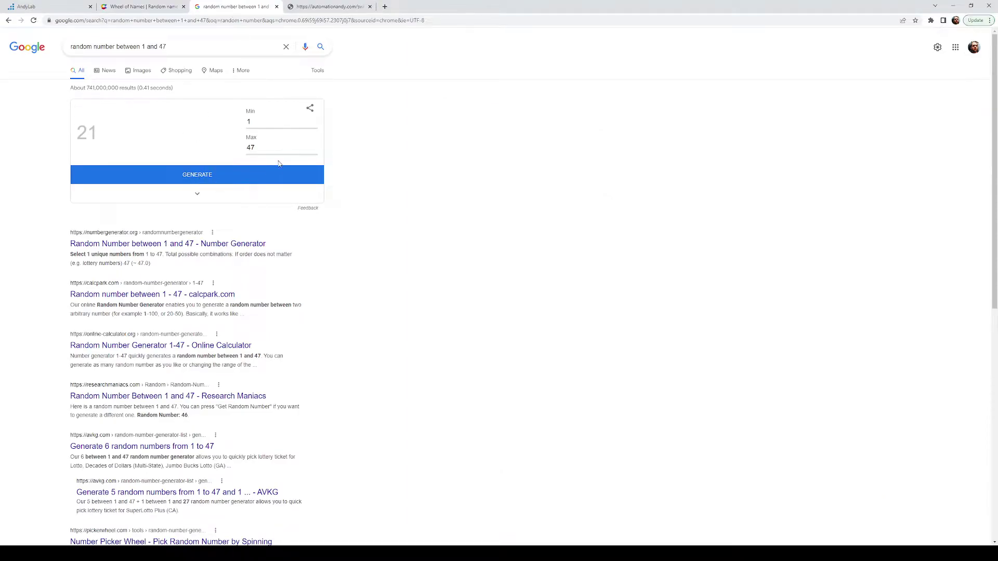
{"action": "left_click", "coordinate": [329, 7]}
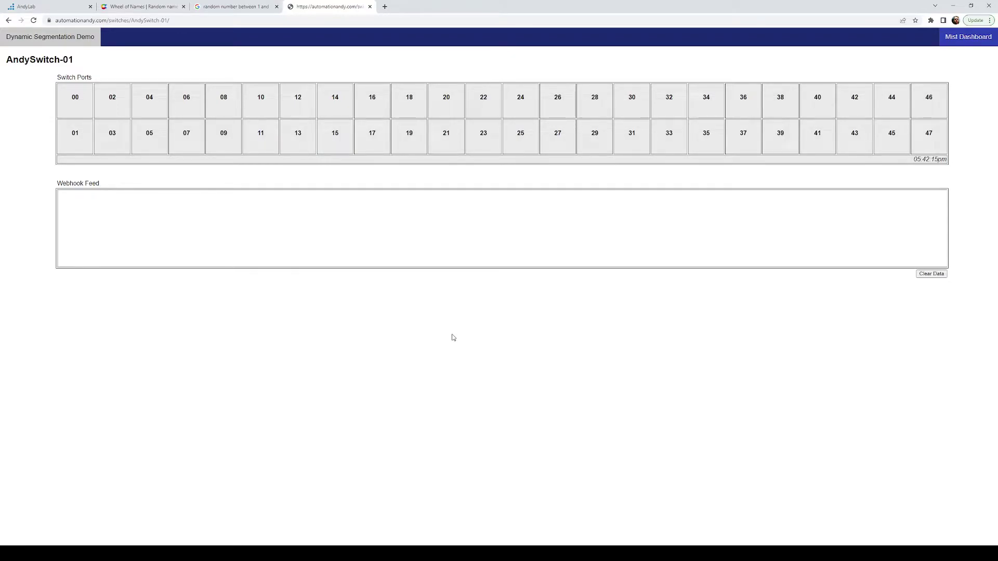
Back in Mist, start a new organization site named AndyBuilding01 with its location set to Texas, USA.
{"action": "left_click", "coordinate": [71, 10]}
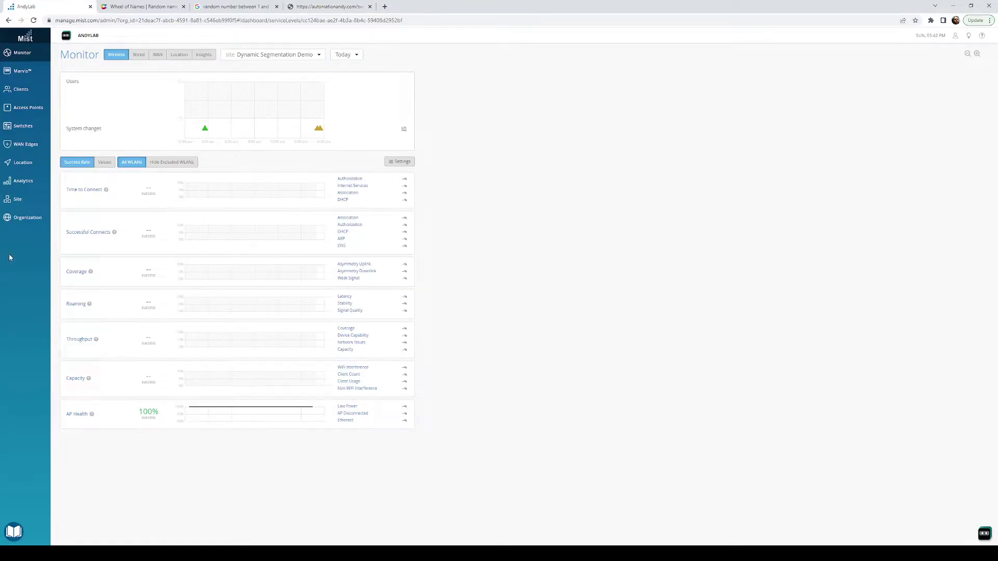
{"action": "mouse_move", "coordinate": [26, 217]}
{"action": "left_click", "coordinate": [85, 204]}
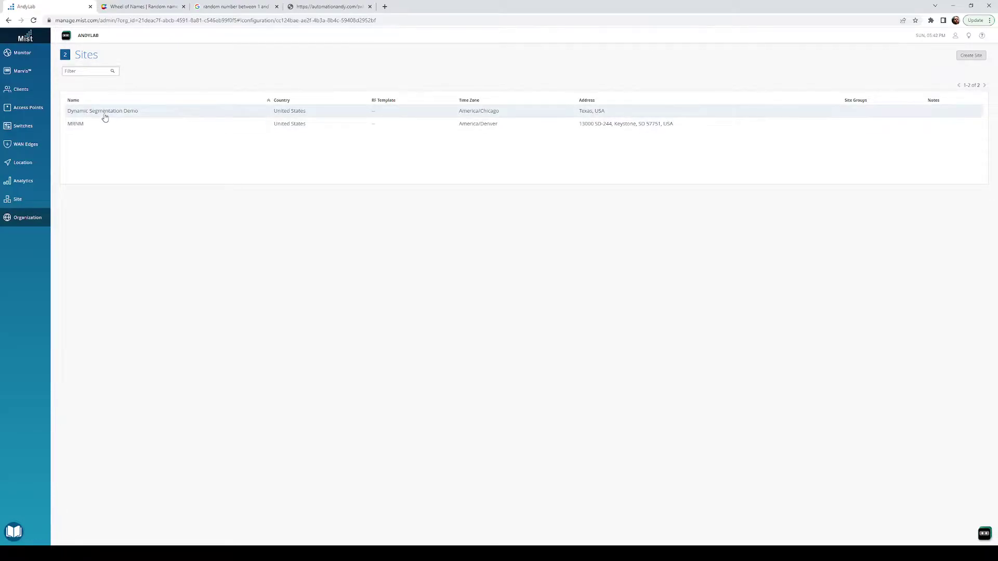
{"action": "left_click", "coordinate": [961, 58]}
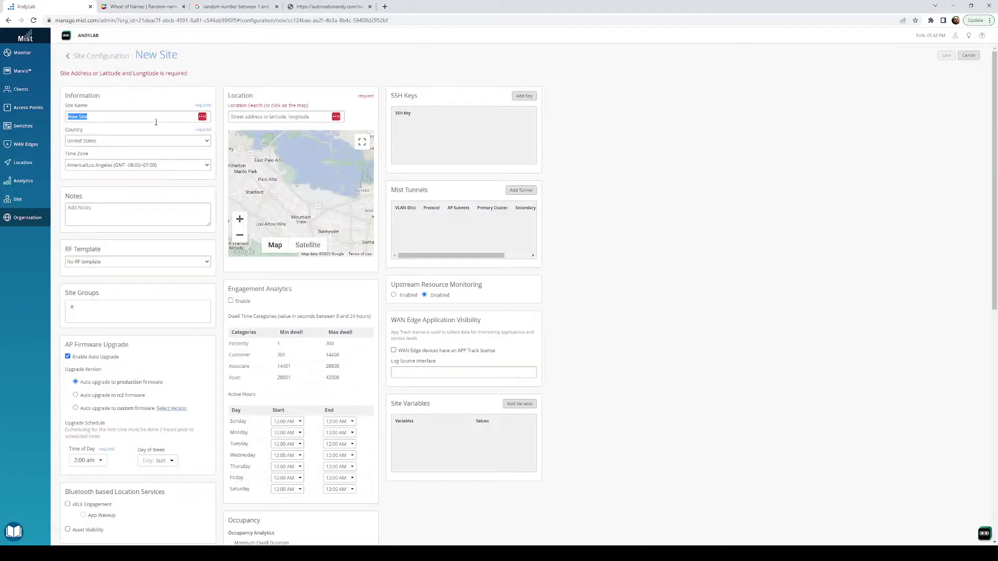
{"action": "type", "text": "AndyBuilding01"}
{"action": "left_click", "coordinate": [309, 115]}
{"action": "type", "text": "texas"}
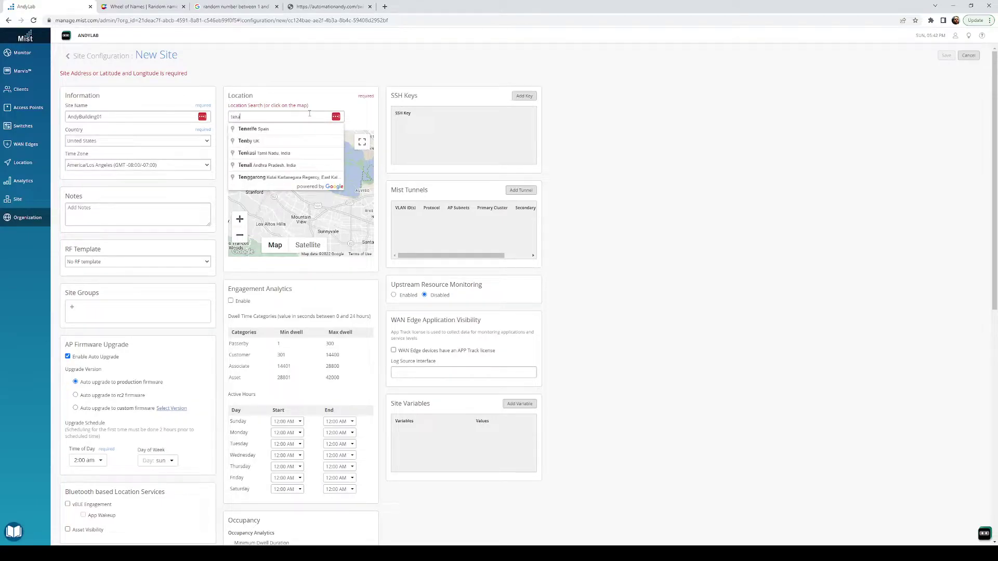
{"action": "left_click", "coordinate": [261, 140]}
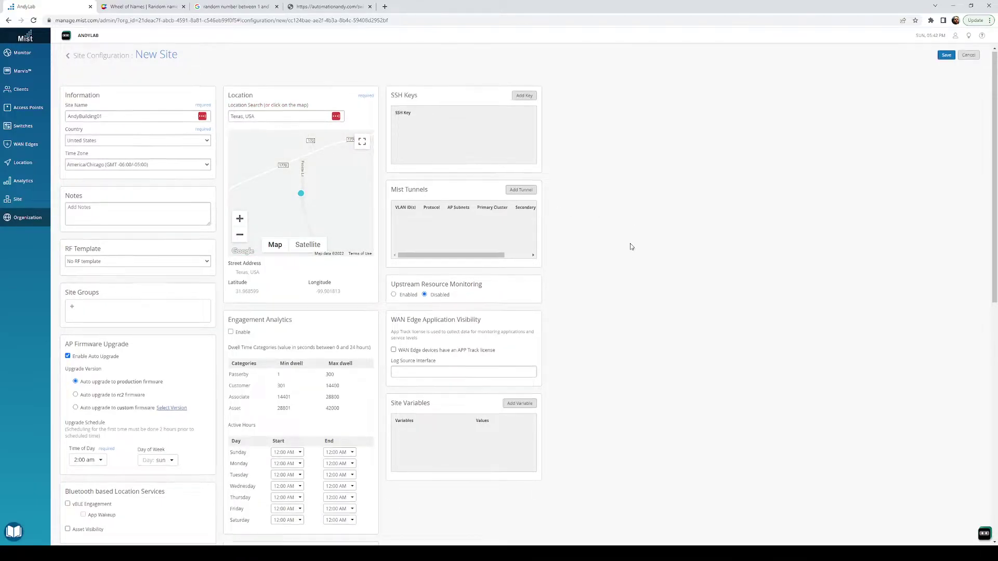
Reveal the new site's switch management root password and save the site.
{"action": "scroll", "coordinate": [630, 248], "scroll_direction": "down", "scroll_amount": 5}
{"action": "scroll", "coordinate": [624, 249], "scroll_direction": "down", "scroll_amount": 4}
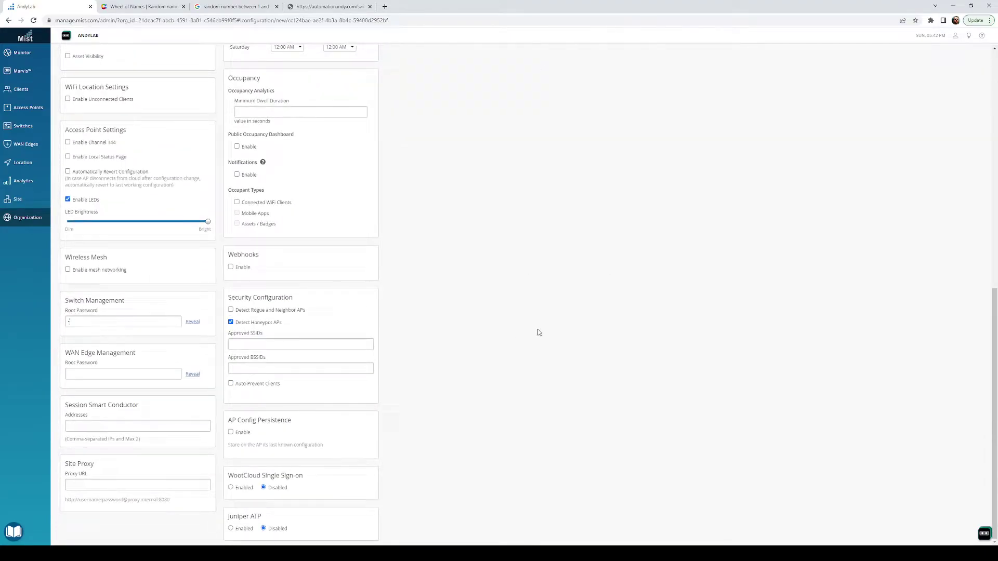
{"action": "left_click", "coordinate": [192, 322]}
{"action": "scroll", "coordinate": [721, 288], "scroll_direction": "up", "scroll_amount": 1}
{"action": "scroll", "coordinate": [721, 288], "scroll_direction": "up", "scroll_amount": 9}
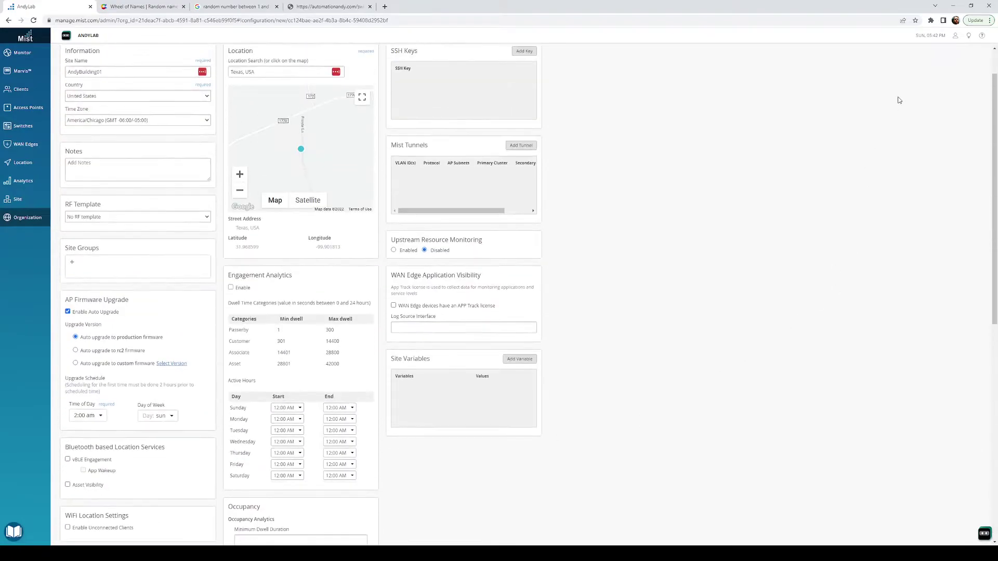
{"action": "left_click", "coordinate": [947, 56]}
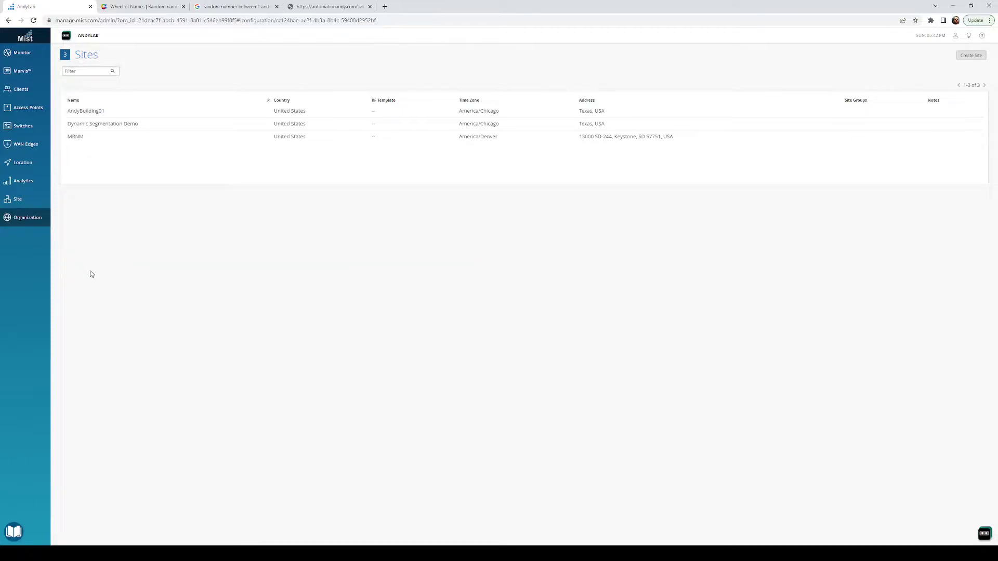
Open the site-level switch configuration for AndyBuilding01.
{"action": "mouse_move", "coordinate": [31, 225]}
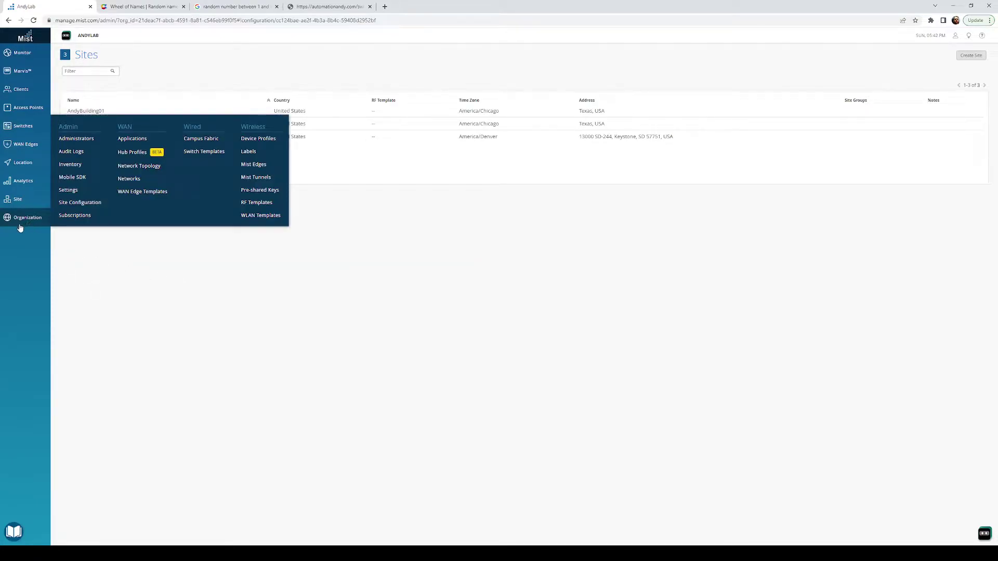
{"action": "mouse_move", "coordinate": [26, 201]}
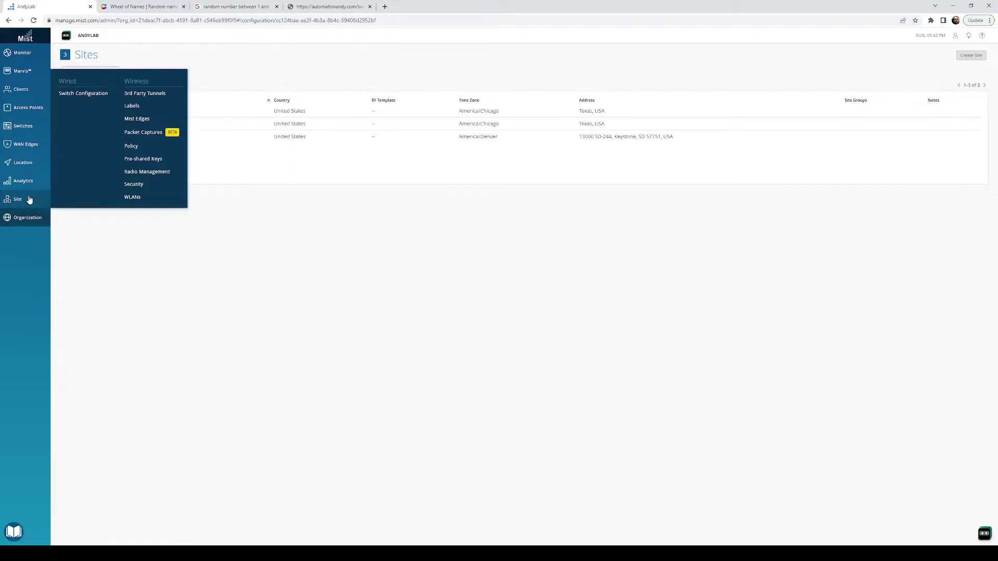
{"action": "left_click", "coordinate": [83, 94]}
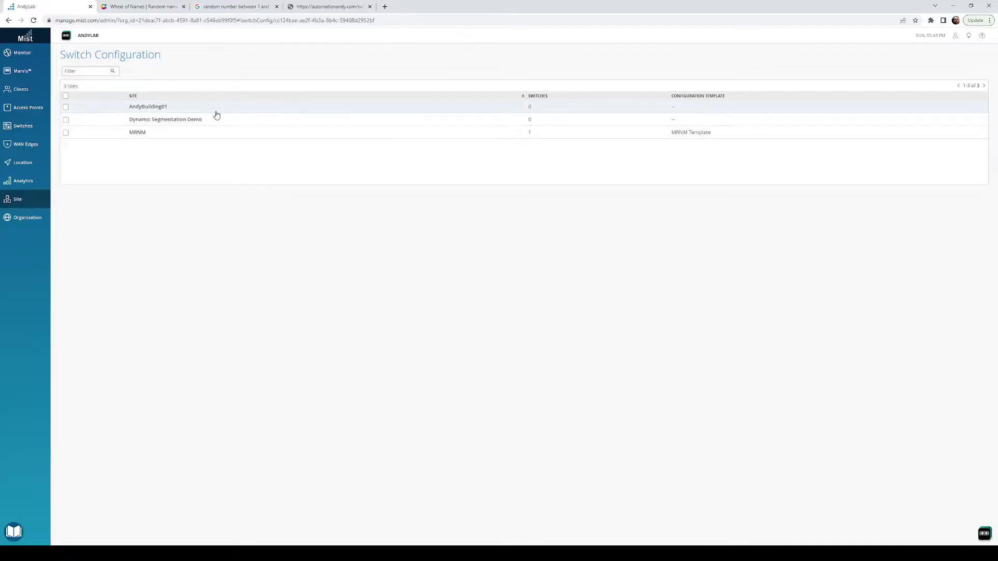
{"action": "left_click", "coordinate": [159, 106]}
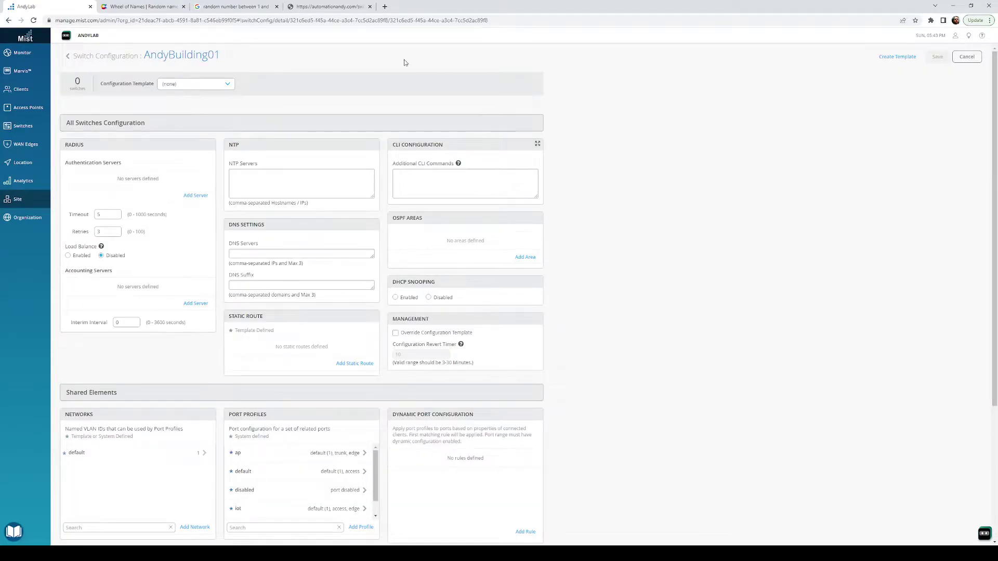
Examine which configuration templates are available for AndyBuilding01's switches, without choosing one.
{"action": "mouse_move", "coordinate": [29, 218]}
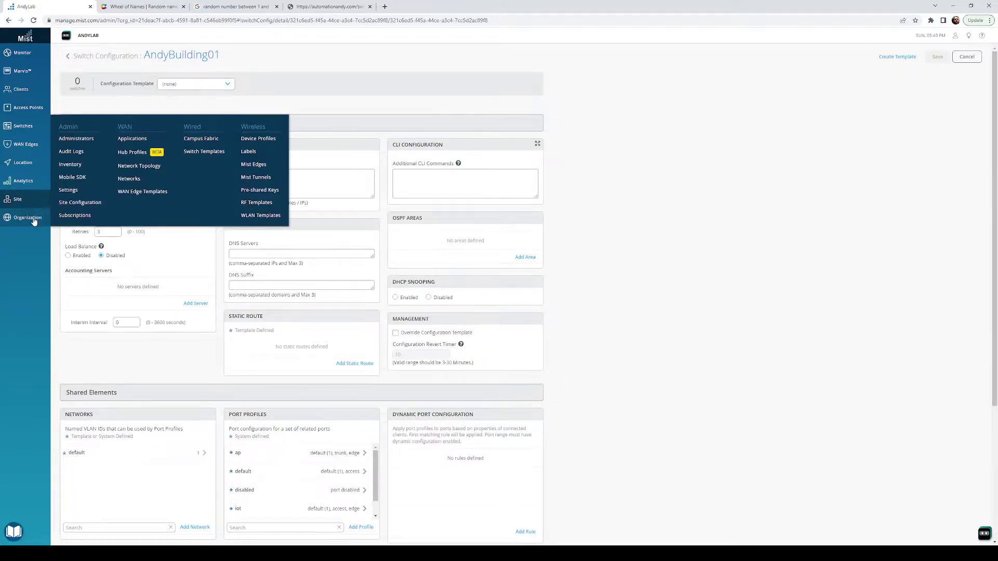
{"action": "left_click", "coordinate": [229, 86]}
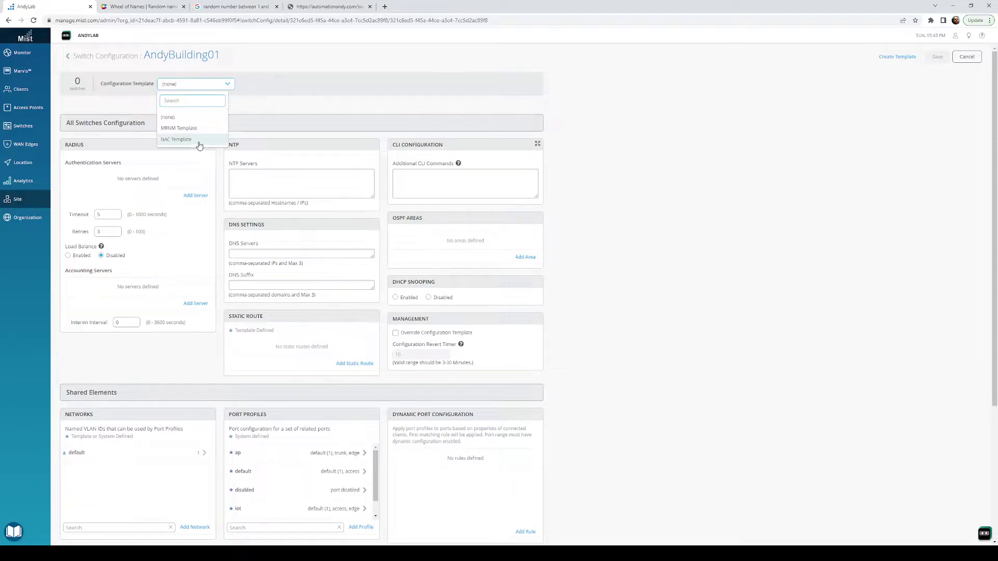
{"action": "left_click", "coordinate": [270, 92]}
Add a shared network named DeadVLAN with VLAN ID 5 to the site's switch configuration.
{"action": "scroll", "coordinate": [618, 266], "scroll_direction": "down", "scroll_amount": 4}
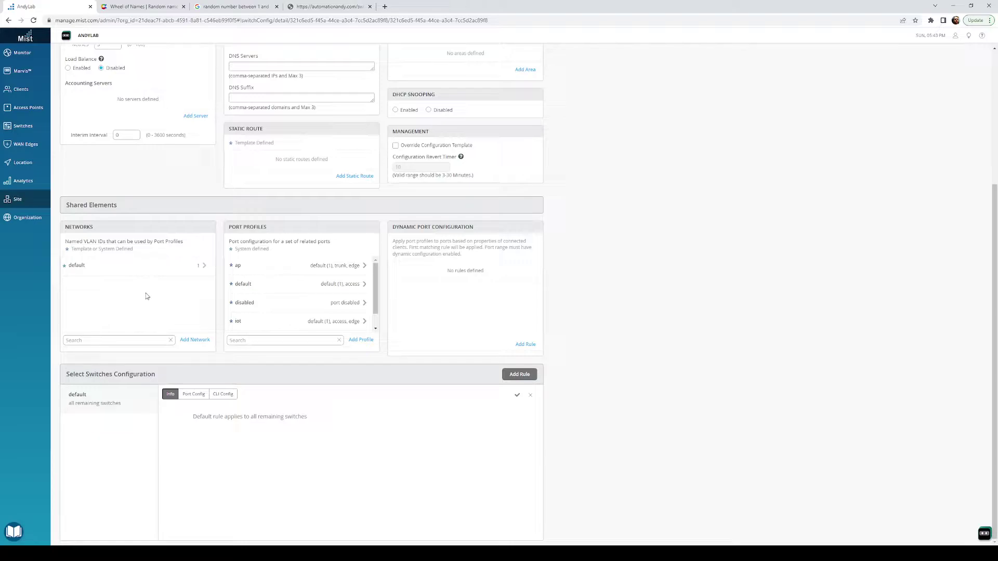
{"action": "left_click", "coordinate": [194, 339]}
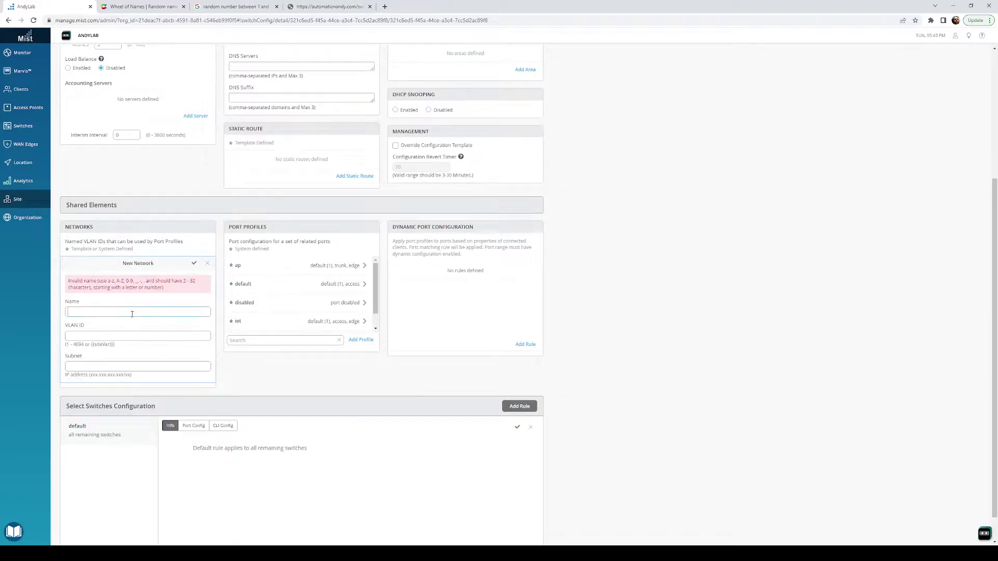
{"action": "type", "text": "DeadVLAN"}
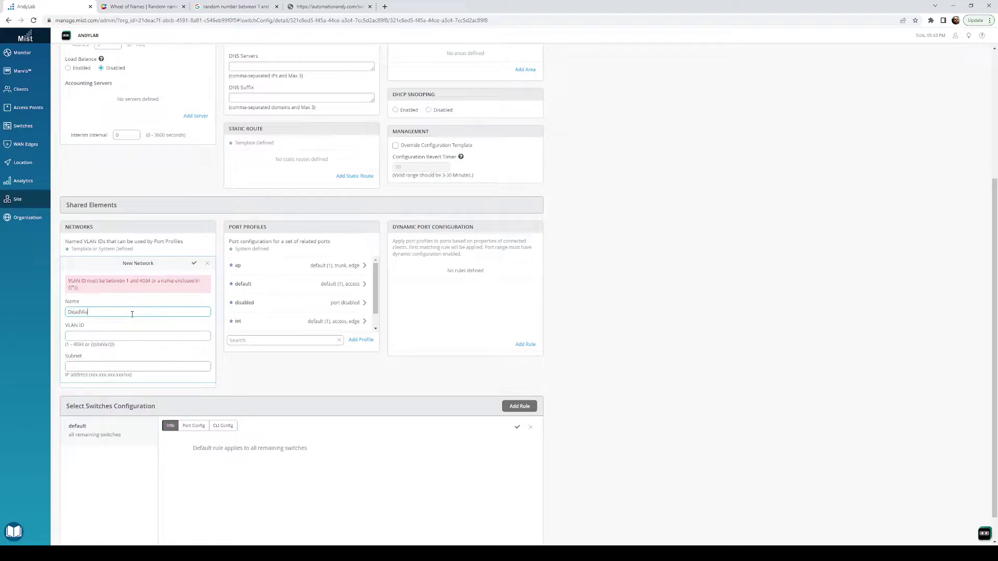
{"action": "key", "text": "Tab"}
{"action": "type", "text": "5"}
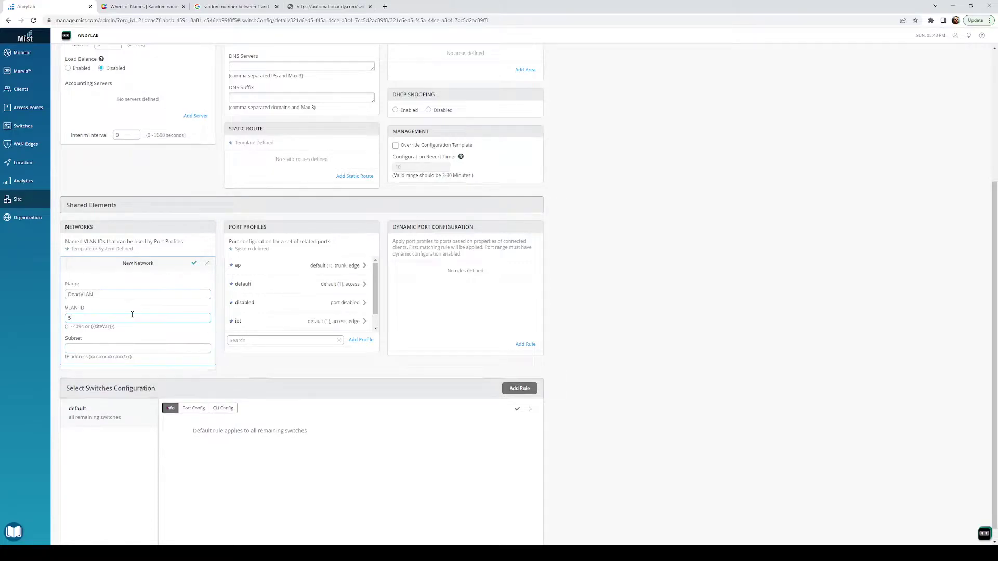
{"action": "left_click", "coordinate": [194, 264]}
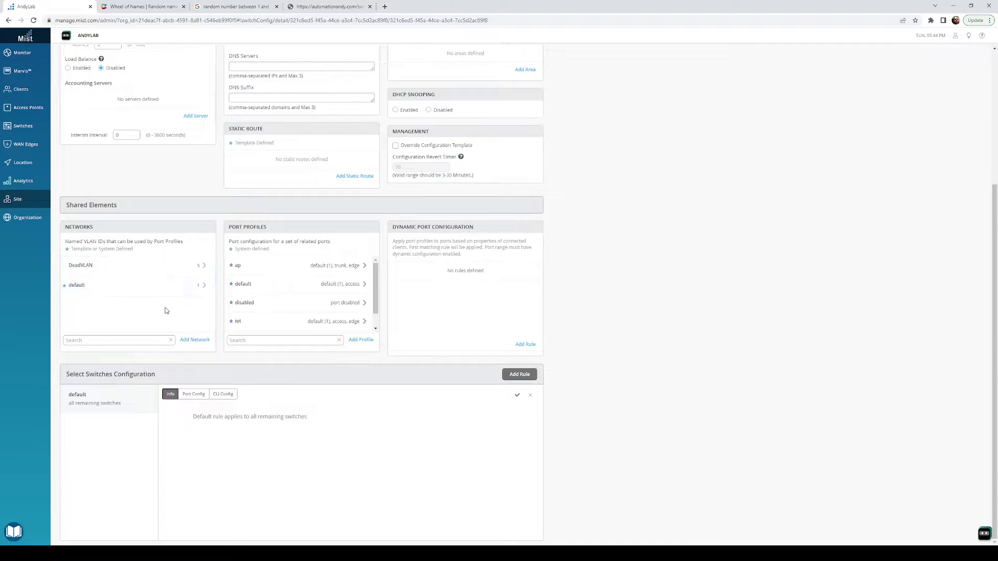
Add a port profile named cradle-point, keeping the default access mode and default network.
{"action": "scroll", "coordinate": [372, 288], "scroll_direction": "down", "scroll_amount": 2}
{"action": "scroll", "coordinate": [372, 288], "scroll_direction": "up", "scroll_amount": 2}
{"action": "scroll", "coordinate": [376, 269], "scroll_direction": "down", "scroll_amount": 1}
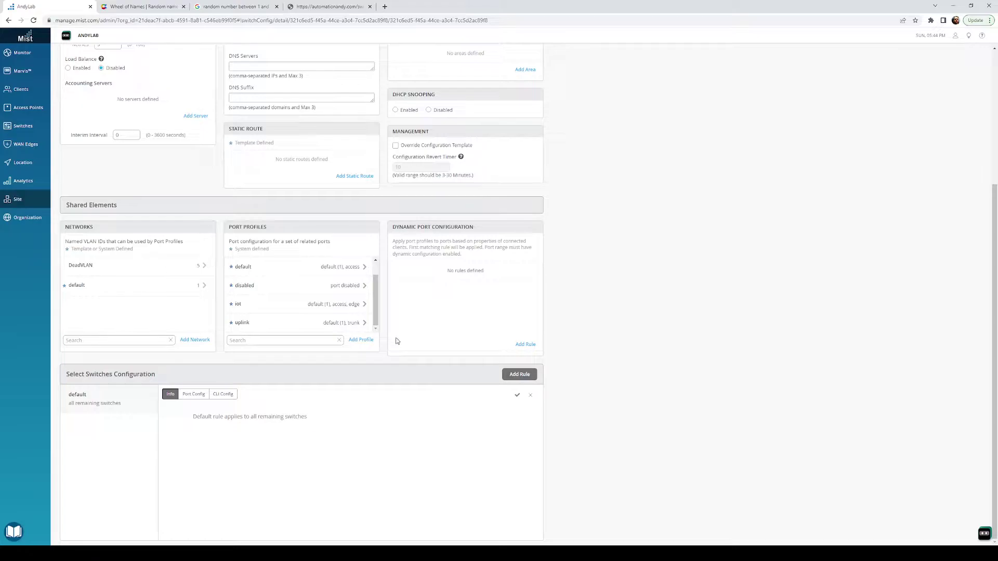
{"action": "left_click", "coordinate": [361, 340]}
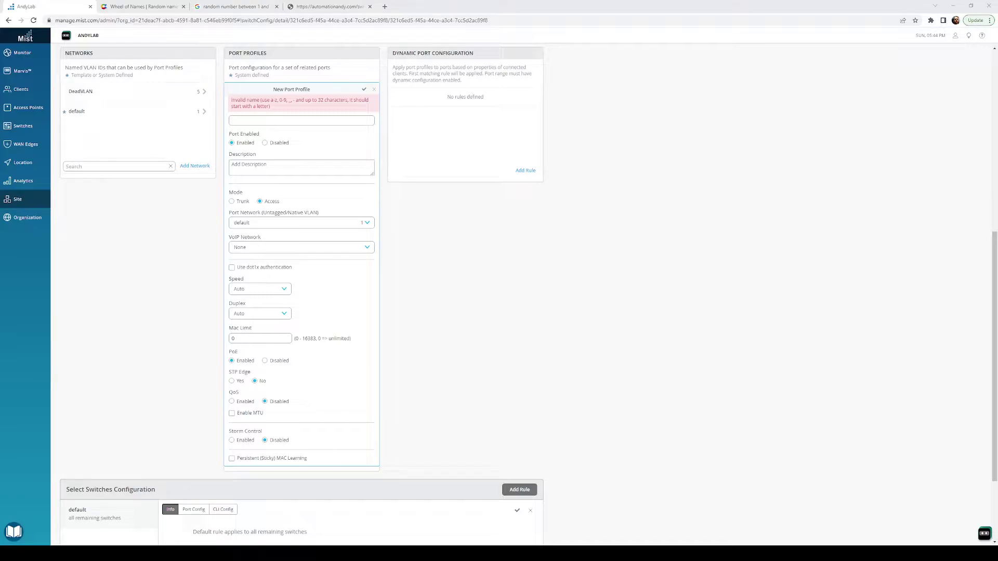
{"action": "left_click", "coordinate": [358, 151]}
{"action": "type", "text": "cradle-point"}
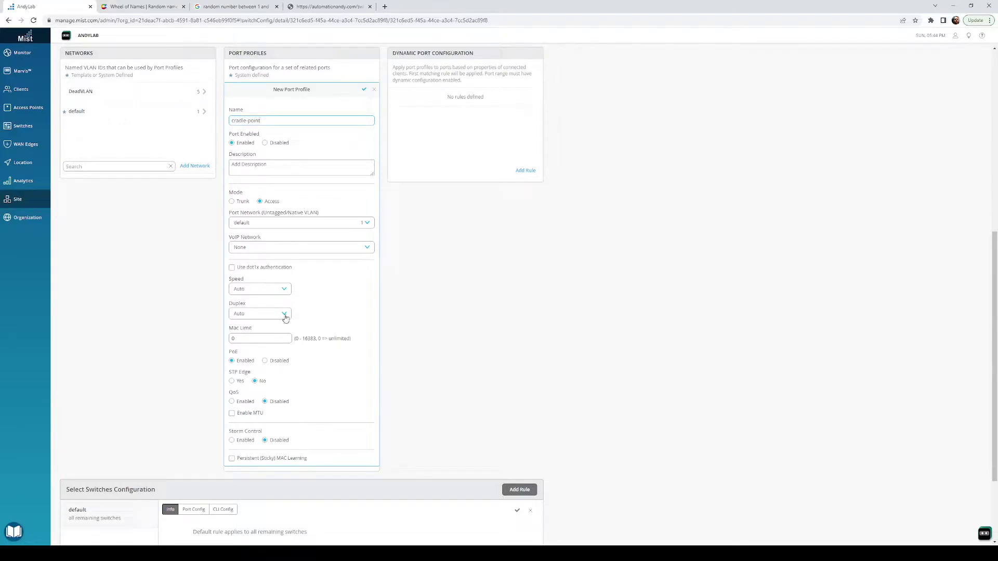
{"action": "left_click", "coordinate": [364, 91]}
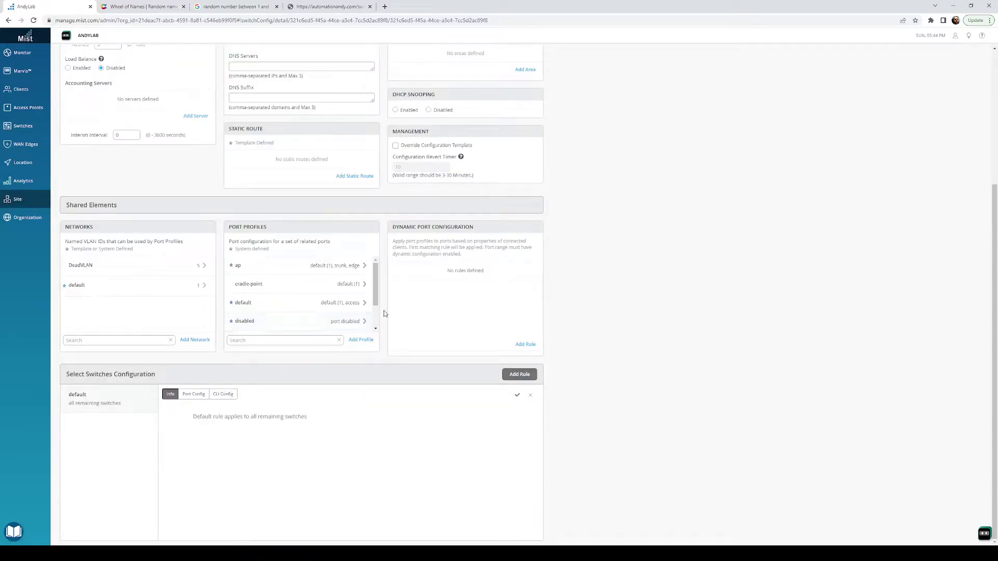
Add another port profile named virtual-machines with the default settings.
{"action": "scroll", "coordinate": [379, 285], "scroll_direction": "down", "scroll_amount": 1}
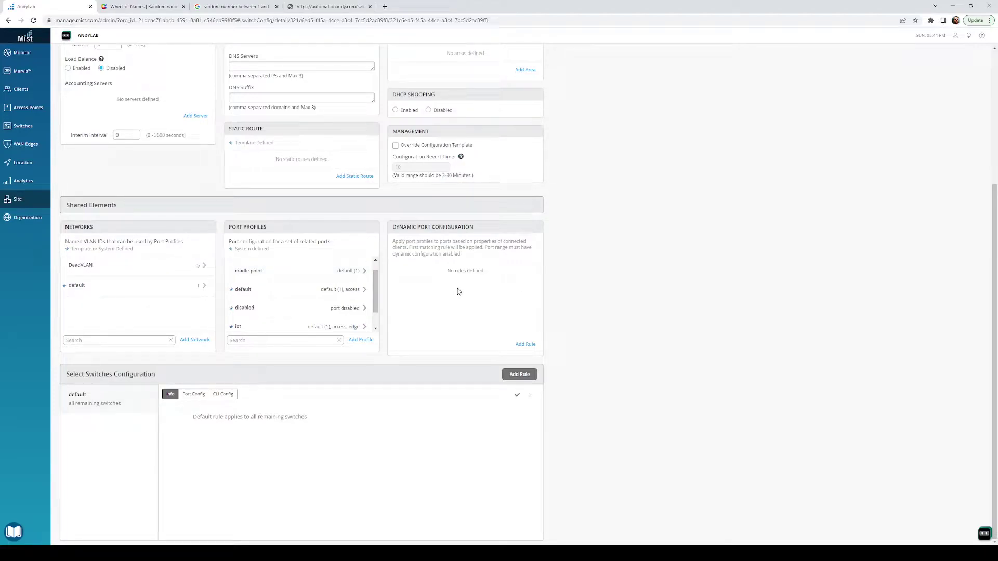
{"action": "scroll", "coordinate": [364, 291], "scroll_direction": "up", "scroll_amount": 1}
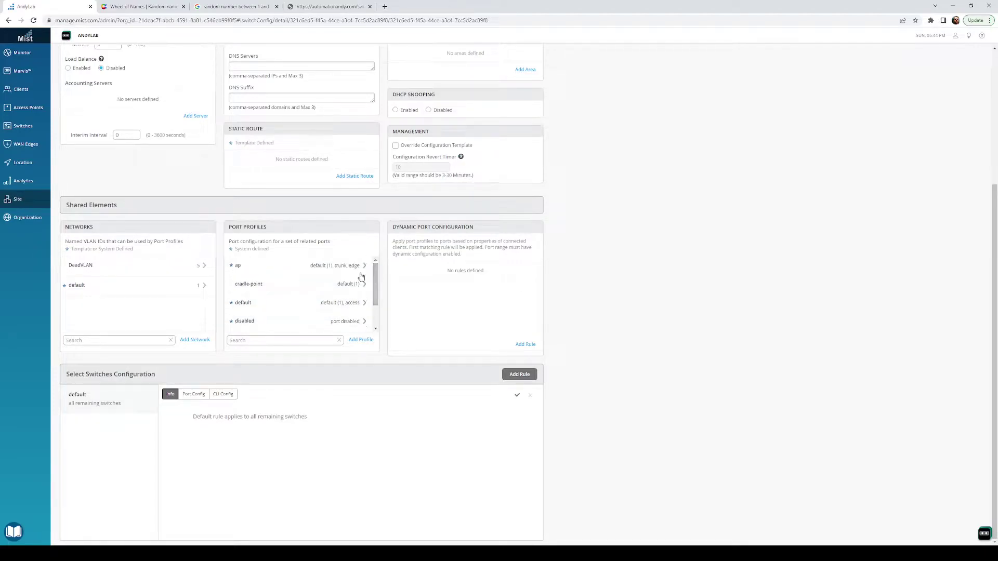
{"action": "scroll", "coordinate": [370, 291], "scroll_direction": "down", "scroll_amount": 1}
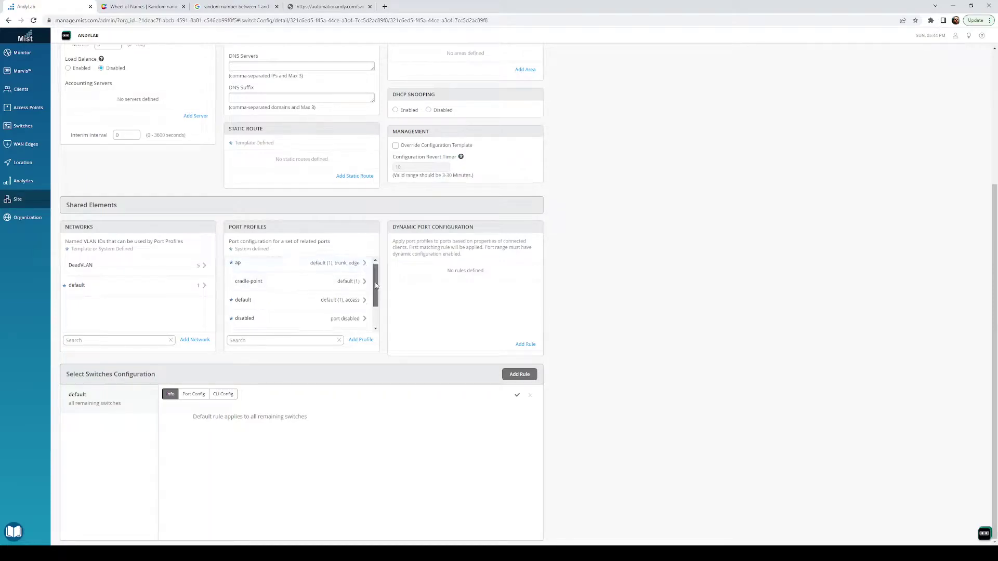
{"action": "scroll", "coordinate": [372, 298], "scroll_direction": "up", "scroll_amount": 2}
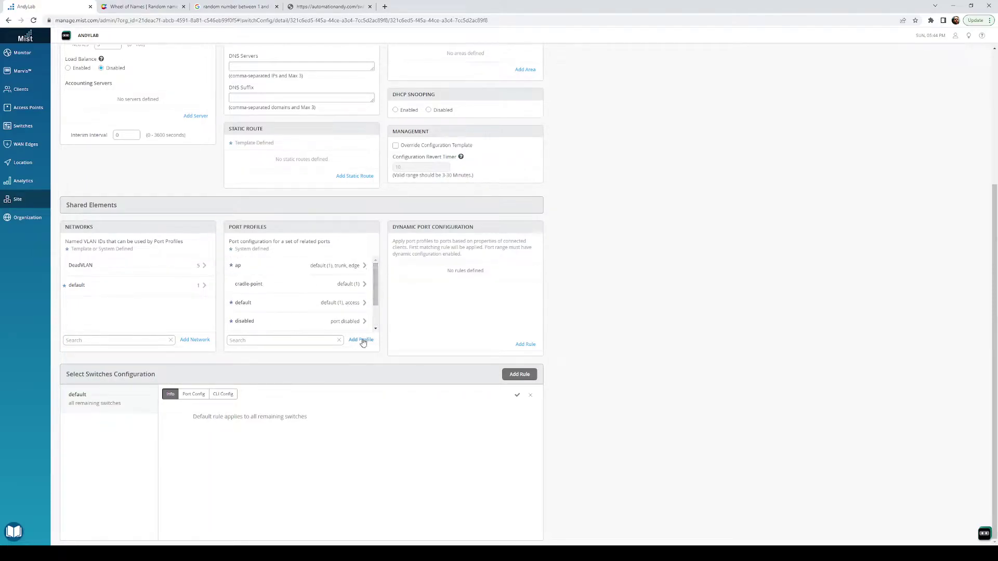
{"action": "left_click", "coordinate": [361, 340]}
{"action": "scroll", "coordinate": [327, 314], "scroll_direction": "down", "scroll_amount": 2}
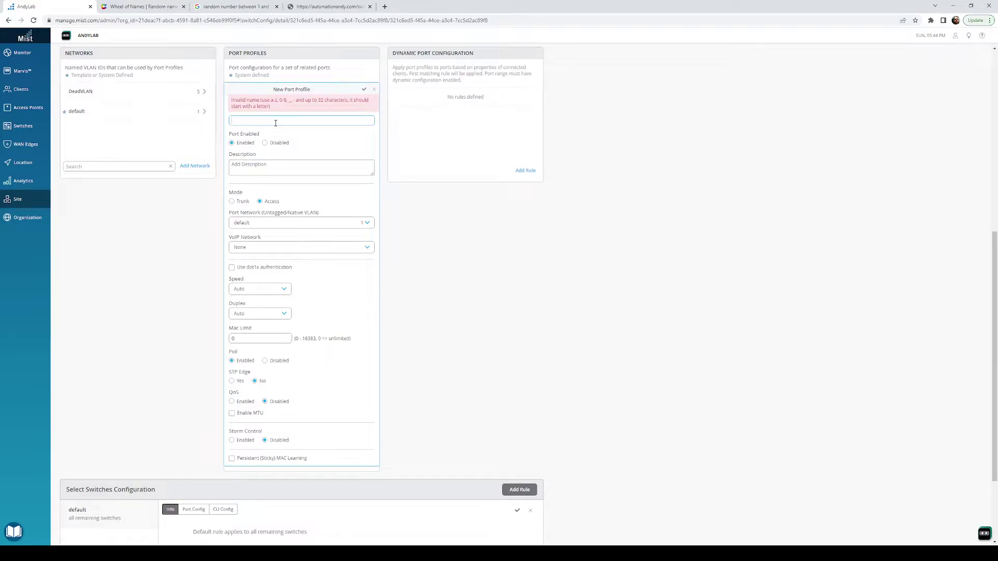
{"action": "type", "text": "virtual-machines"}
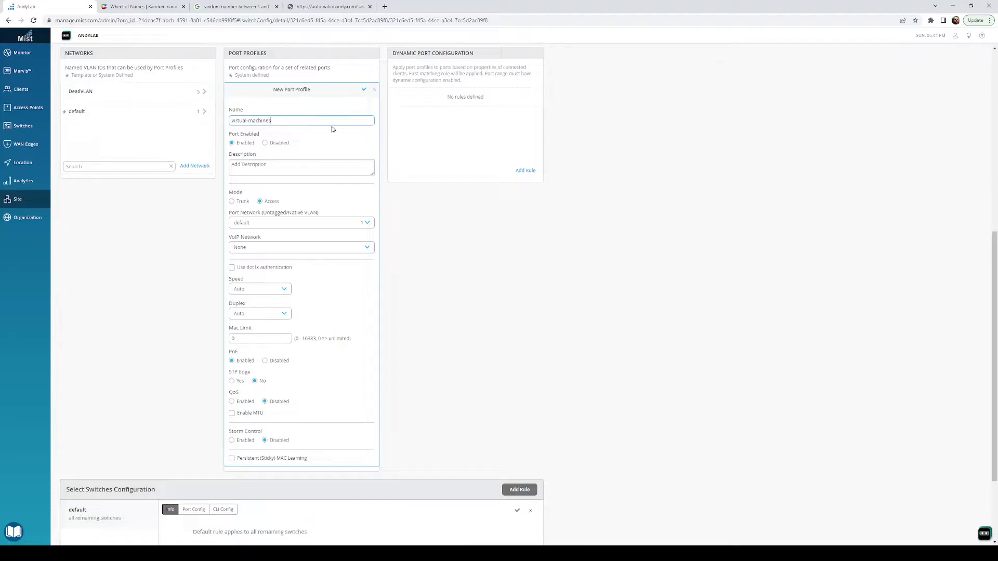
{"action": "left_click", "coordinate": [364, 90]}
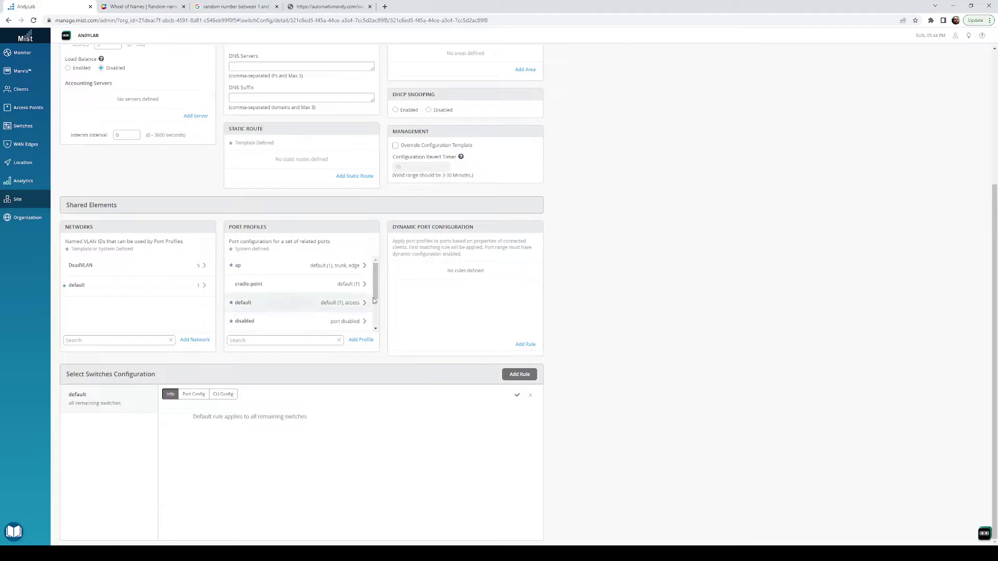
Add a port profile named deadvlan in access mode with DeadVLAN as its port network.
{"action": "scroll", "coordinate": [376, 283], "scroll_direction": "down", "scroll_amount": 2}
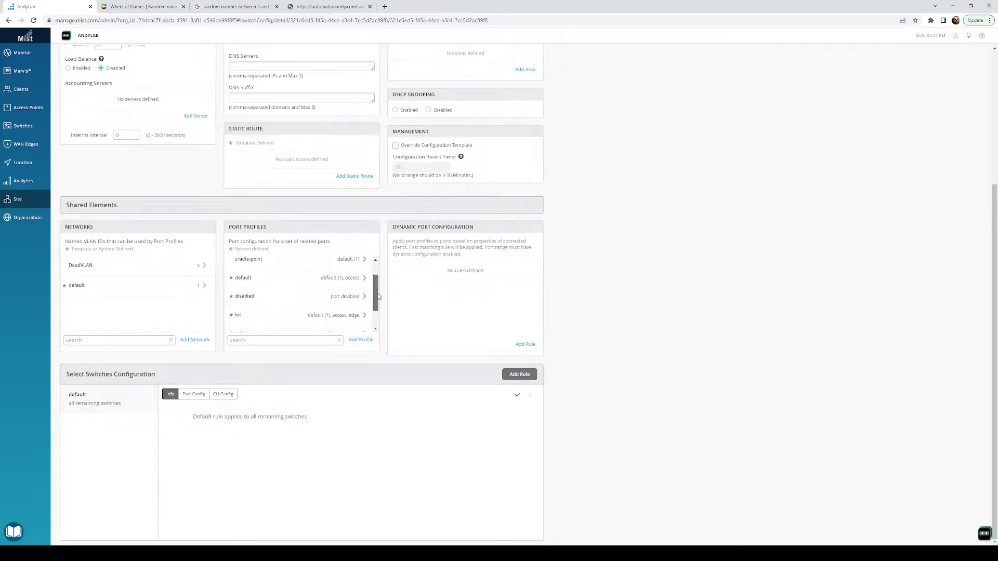
{"action": "scroll", "coordinate": [358, 286], "scroll_direction": "up", "scroll_amount": 2}
{"action": "scroll", "coordinate": [358, 302], "scroll_direction": "down", "scroll_amount": 3}
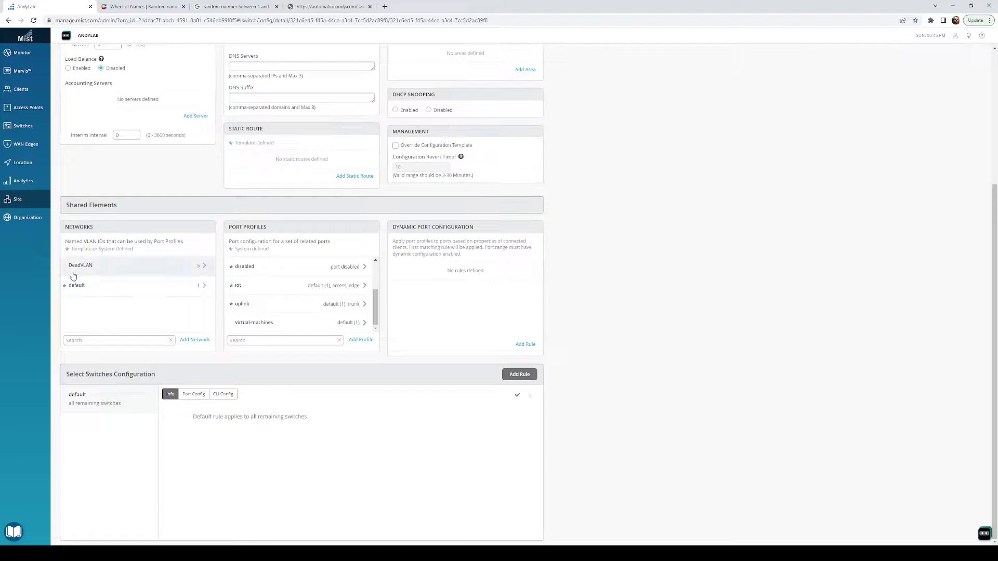
{"action": "left_click", "coordinate": [361, 339]}
{"action": "scroll", "coordinate": [364, 336], "scroll_direction": "down", "scroll_amount": 3}
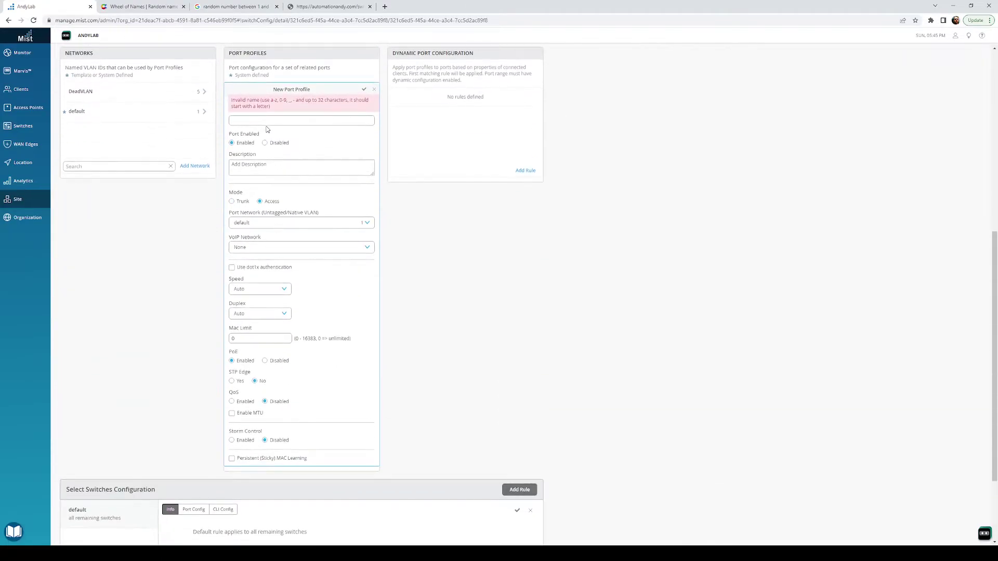
{"action": "type", "text": "deadvlan"}
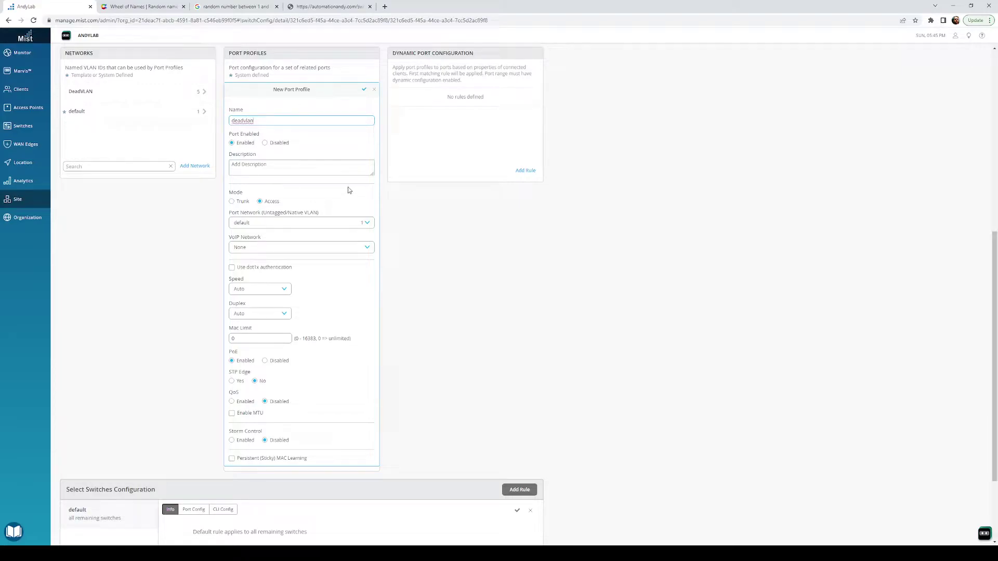
{"action": "left_click", "coordinate": [335, 224]}
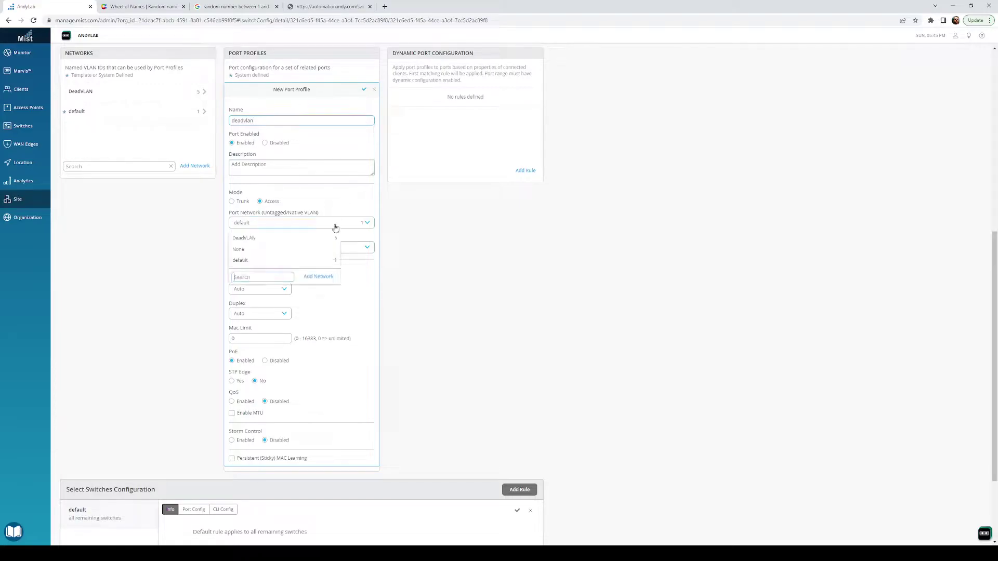
{"action": "left_click", "coordinate": [284, 240]}
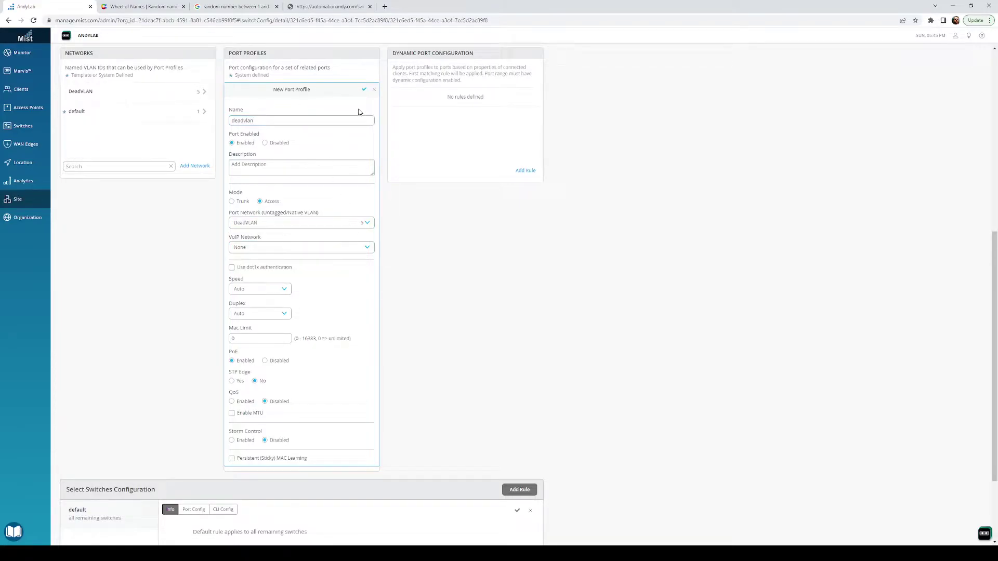
{"action": "left_click", "coordinate": [364, 89]}
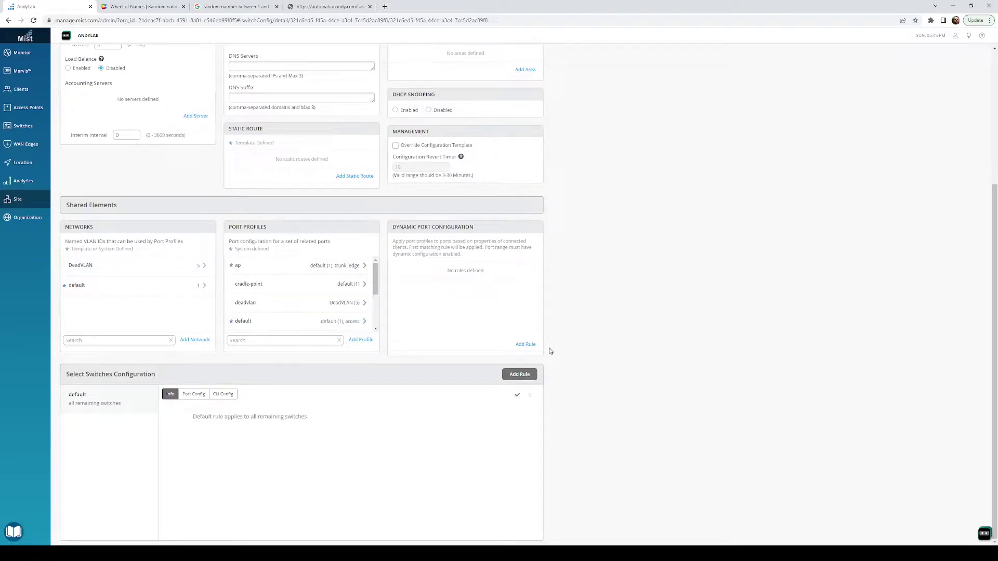
Add a dynamic port configuration rule that applies the ap profile when the MAC starts with 5c:5b:35.
{"action": "left_click", "coordinate": [522, 346]}
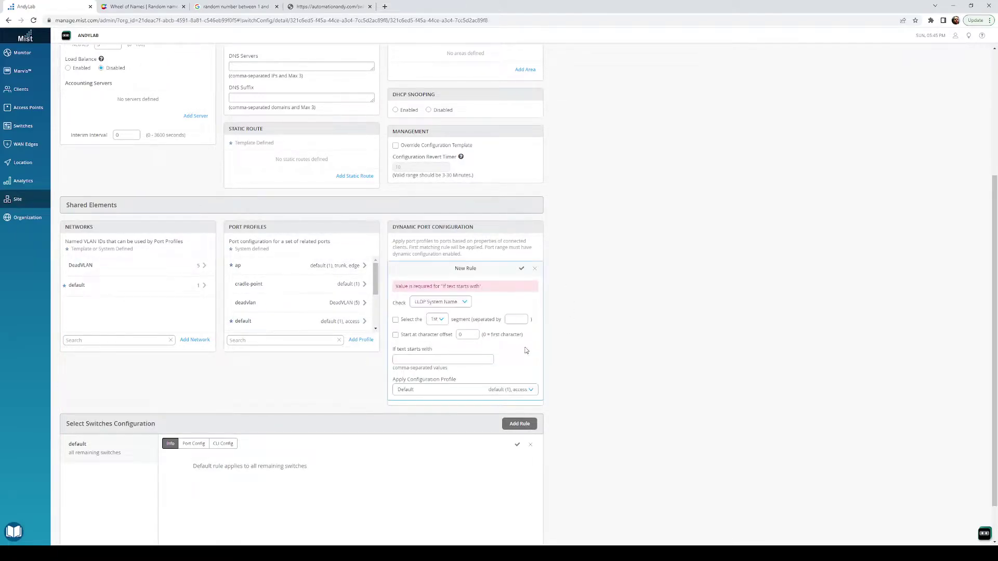
{"action": "left_click", "coordinate": [464, 302]}
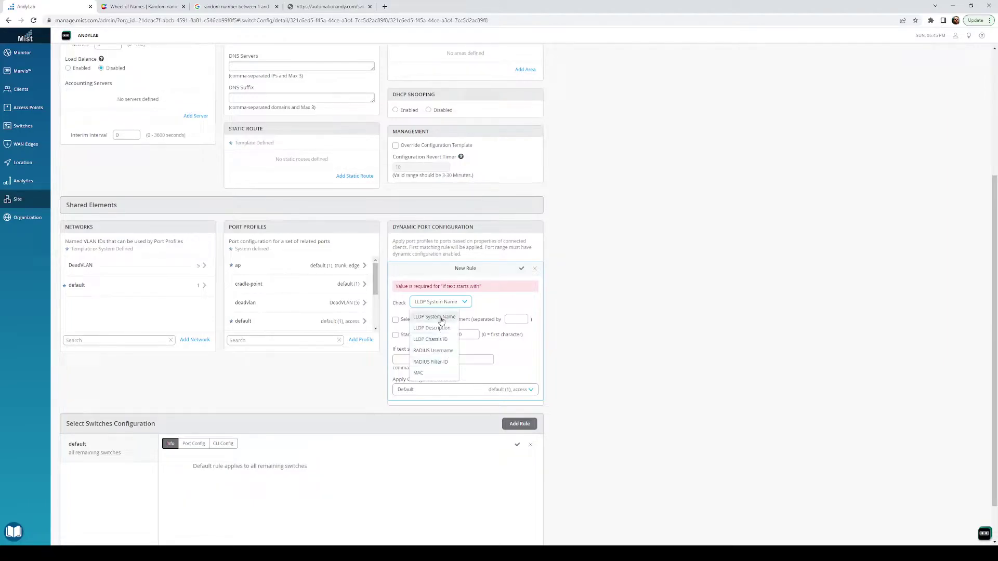
{"action": "left_click", "coordinate": [421, 375]}
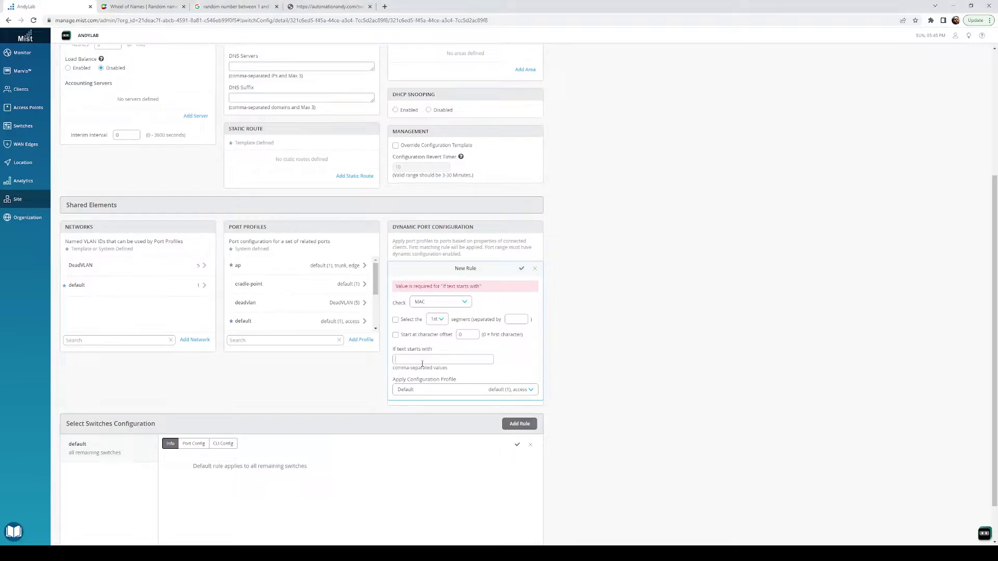
{"action": "type", "text": "5c:5b:35"}
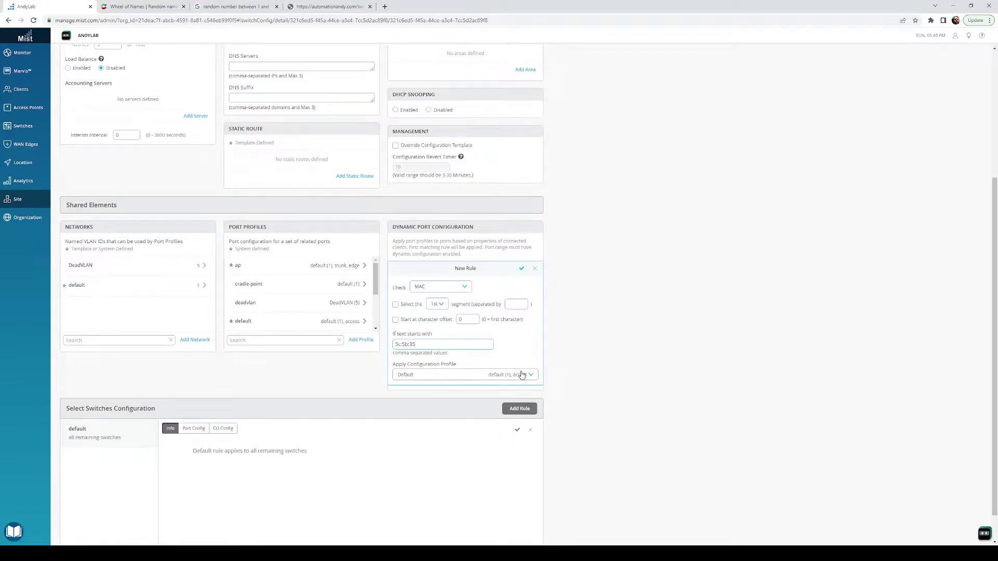
{"action": "left_click", "coordinate": [521, 374]}
{"action": "left_click", "coordinate": [466, 393]}
{"action": "left_click", "coordinate": [522, 268]}
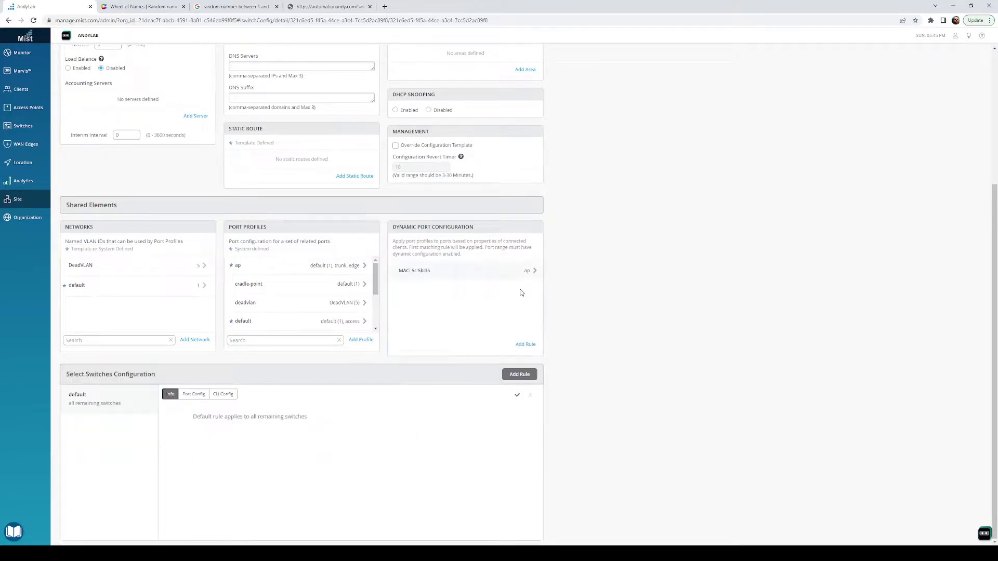
Add a dynamic port rule that applies the cradle-point profile to MAC addresses starting with 00:30:44.
{"action": "left_click", "coordinate": [528, 348]}
{"action": "left_click", "coordinate": [465, 302]}
{"action": "left_click", "coordinate": [432, 374]}
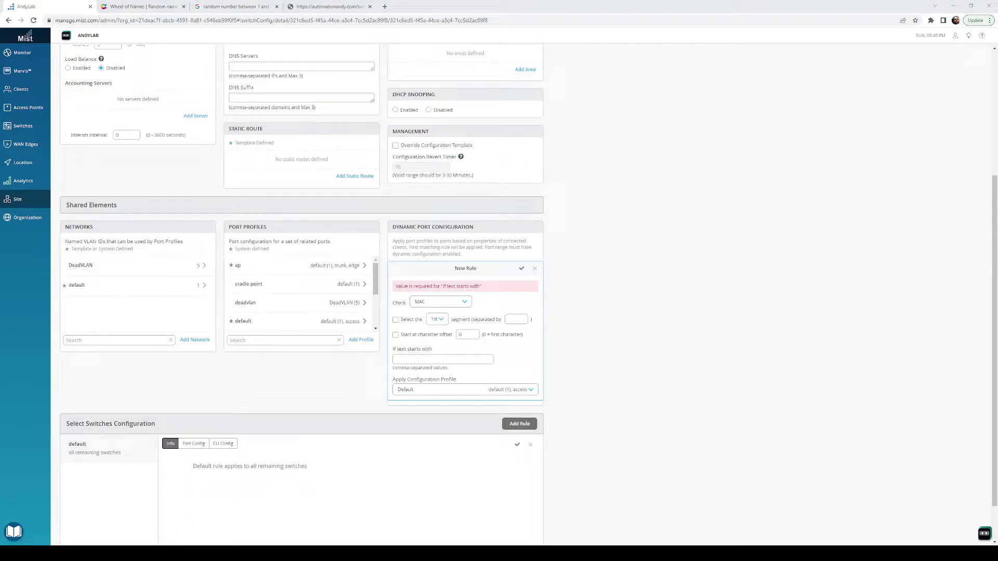
{"action": "left_click", "coordinate": [458, 359]}
{"action": "type", "text": "00:30:44"}
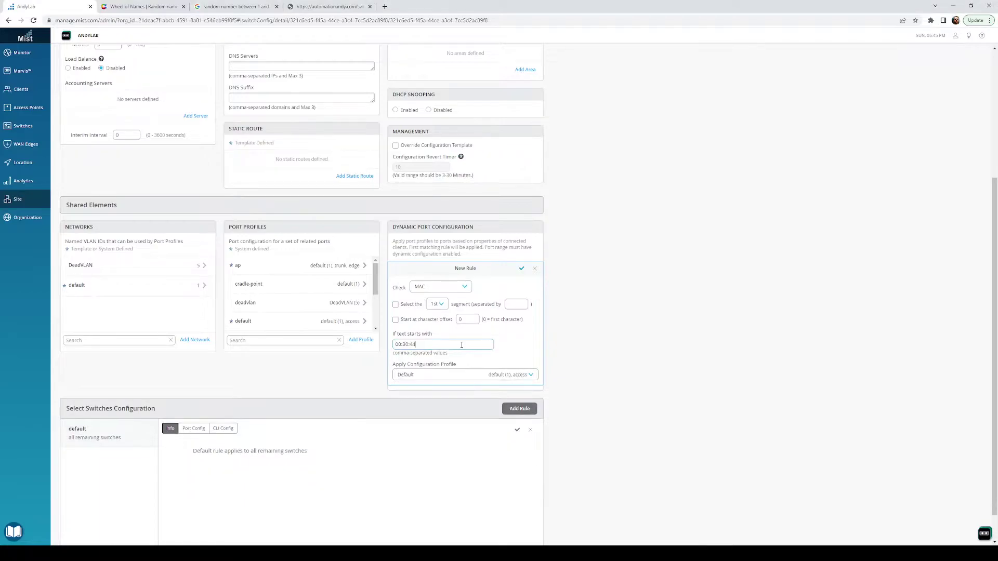
{"action": "left_click", "coordinate": [446, 375]}
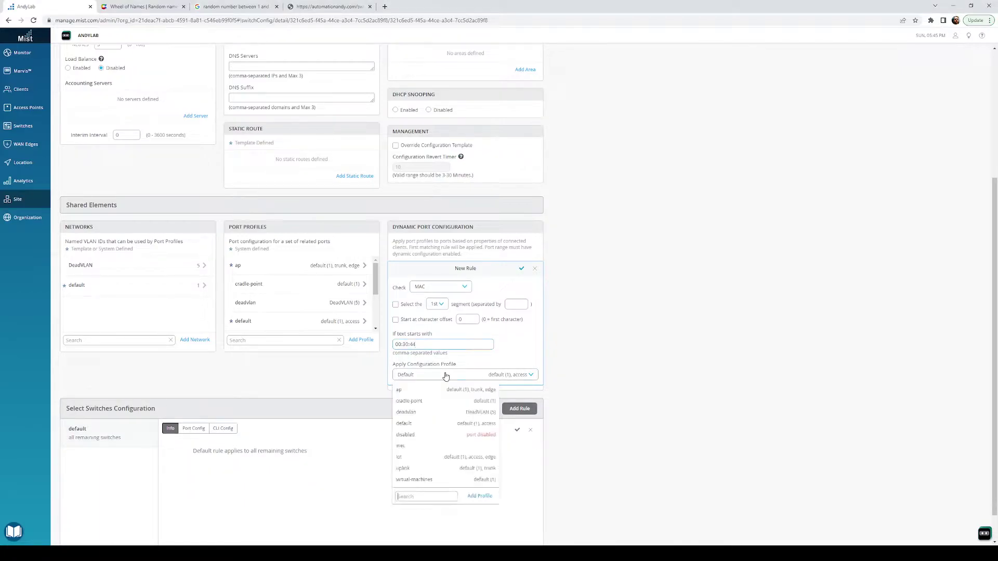
{"action": "left_click", "coordinate": [422, 401]}
{"action": "left_click", "coordinate": [520, 269]}
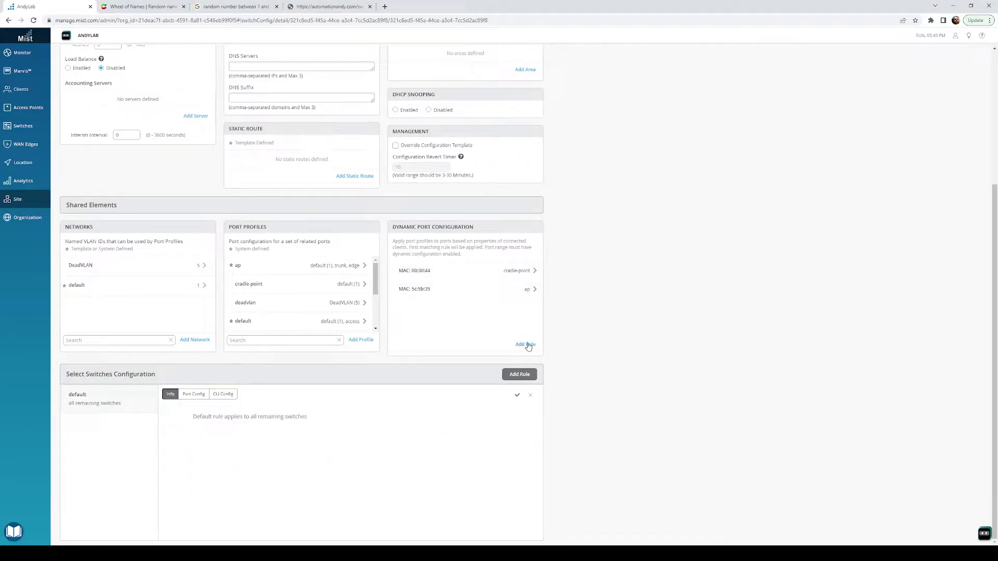
Add a dynamic port rule that assigns the virtual-machines profile to MAC addresses starting with 98:f2:b3.
{"action": "left_click", "coordinate": [526, 345]}
{"action": "left_click", "coordinate": [465, 306]}
{"action": "left_click", "coordinate": [419, 373]}
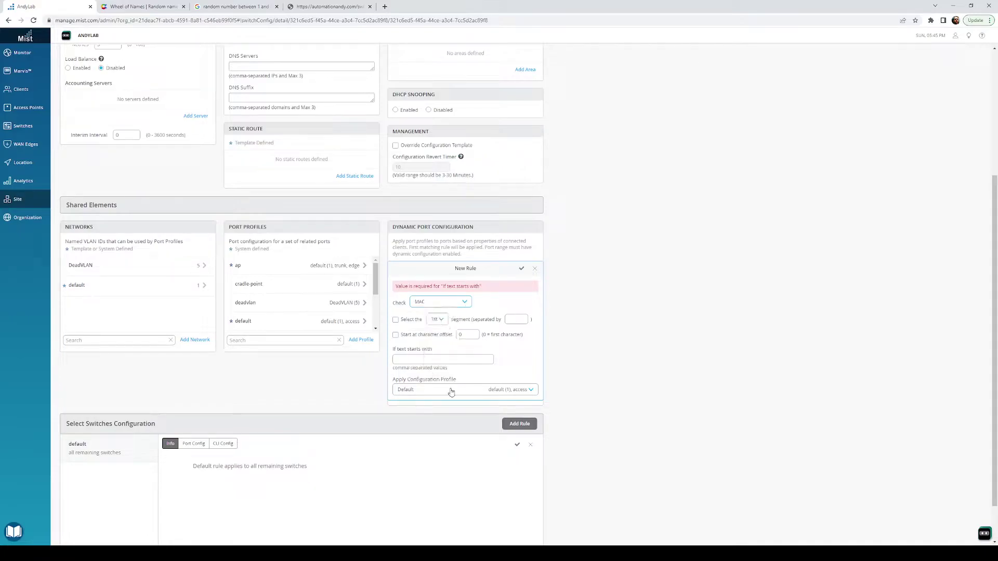
{"action": "left_click", "coordinate": [451, 391]}
{"action": "left_click", "coordinate": [430, 495]}
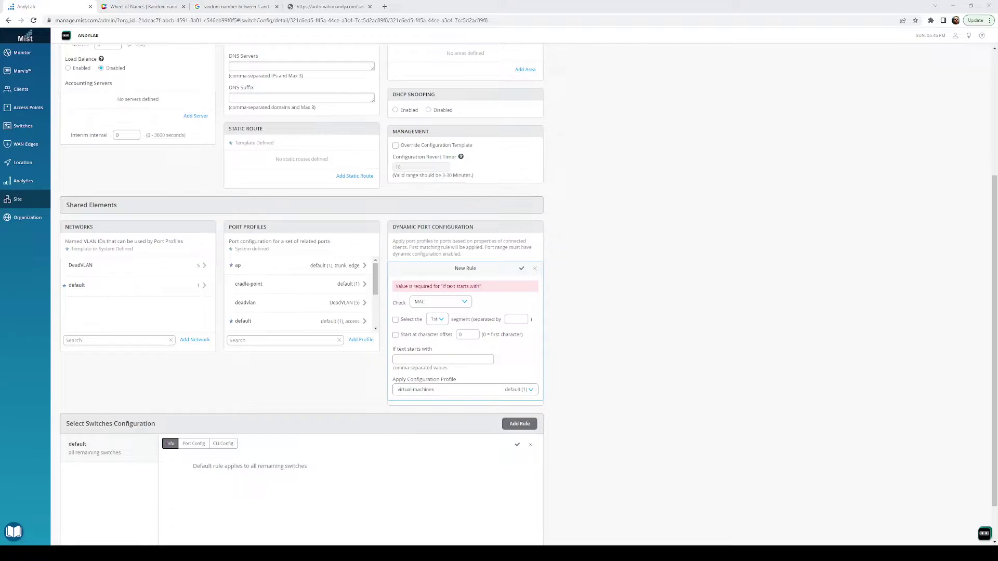
{"action": "type", "text": "98:f2:b3"}
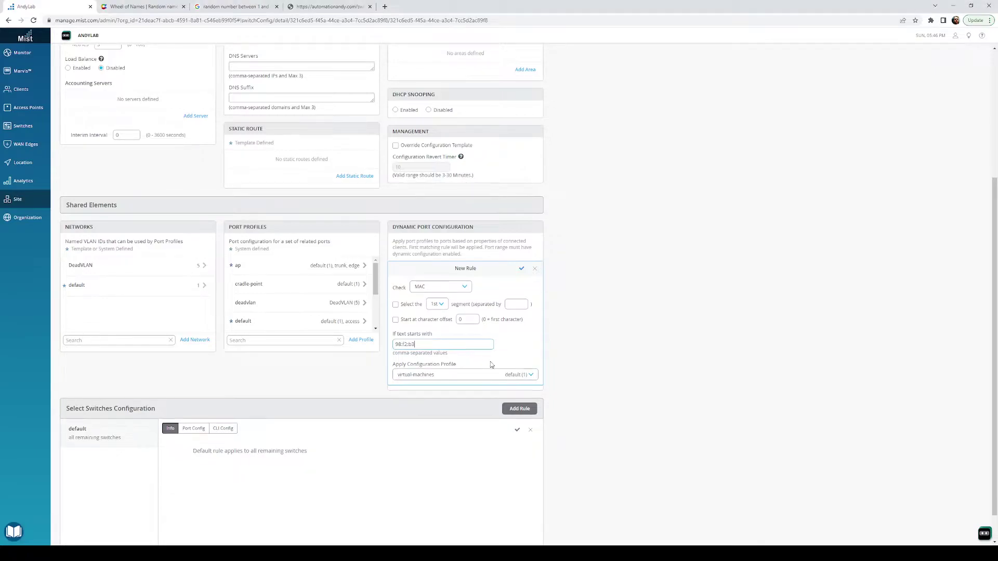
{"action": "left_click", "coordinate": [521, 269]}
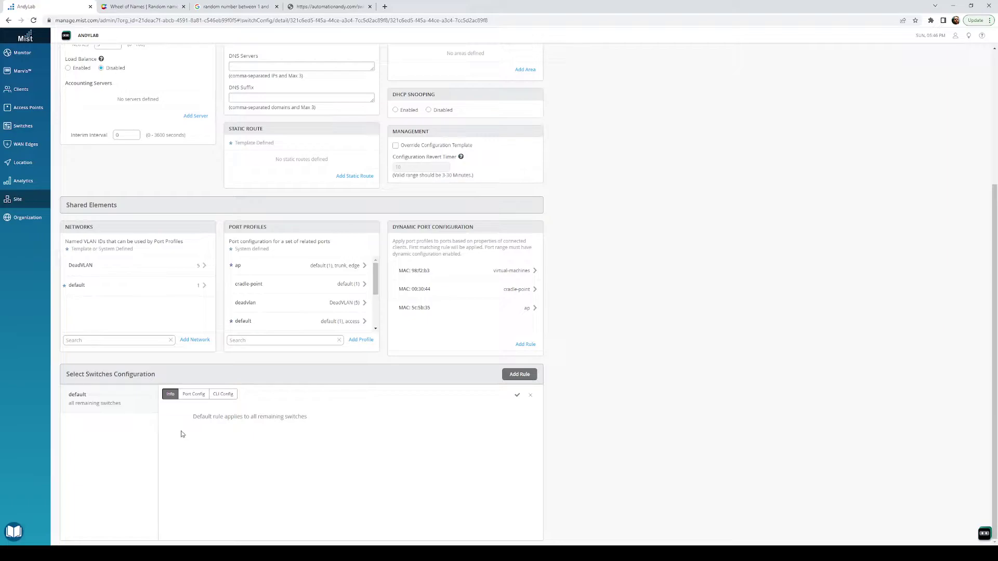
Add port range ge-0/0/0 with the Default profile to the port configuration of the default switch rule.
{"action": "left_click", "coordinate": [519, 374]}
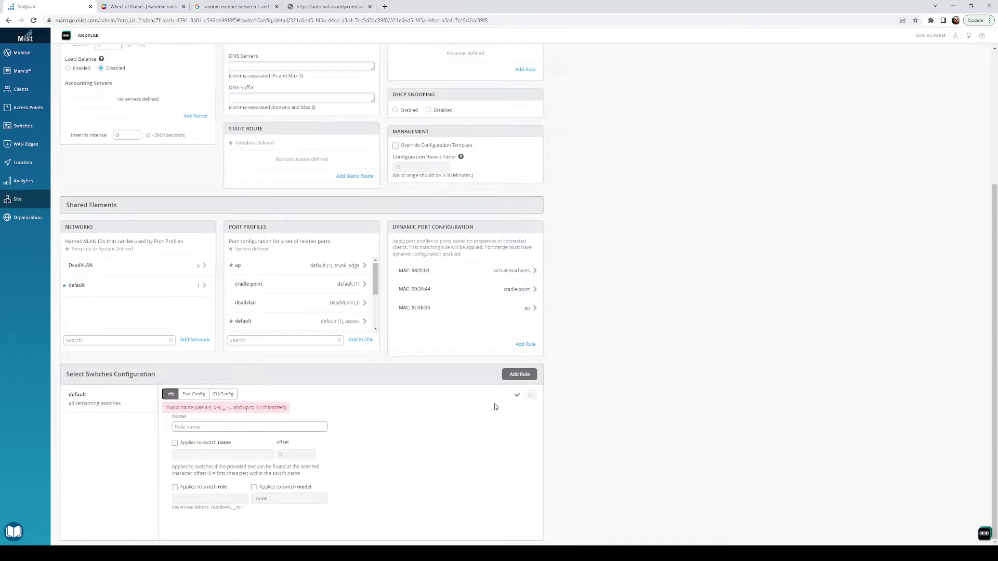
{"action": "left_click", "coordinate": [530, 397]}
{"action": "left_click", "coordinate": [115, 402]}
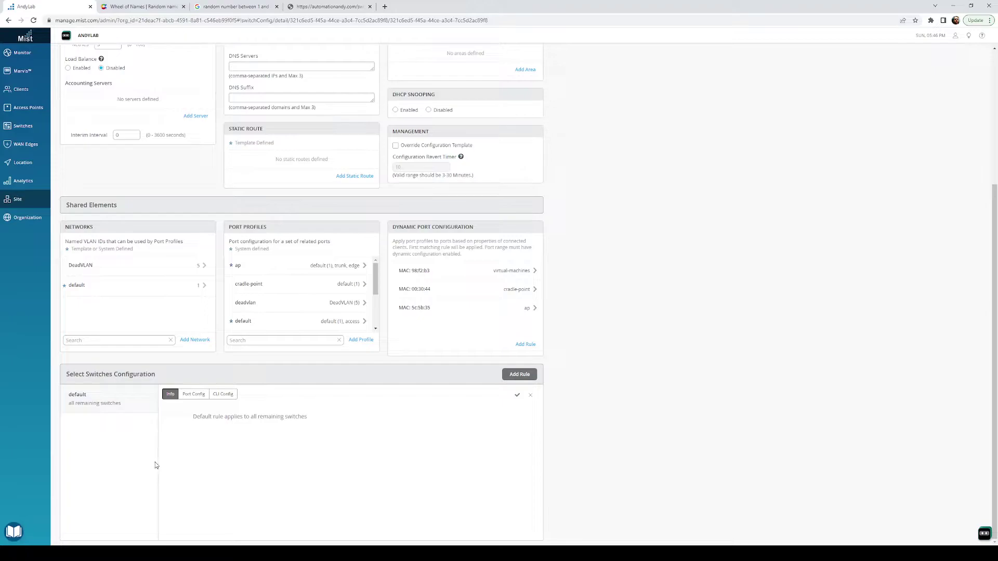
{"action": "left_click", "coordinate": [193, 396]}
{"action": "left_click", "coordinate": [308, 452]}
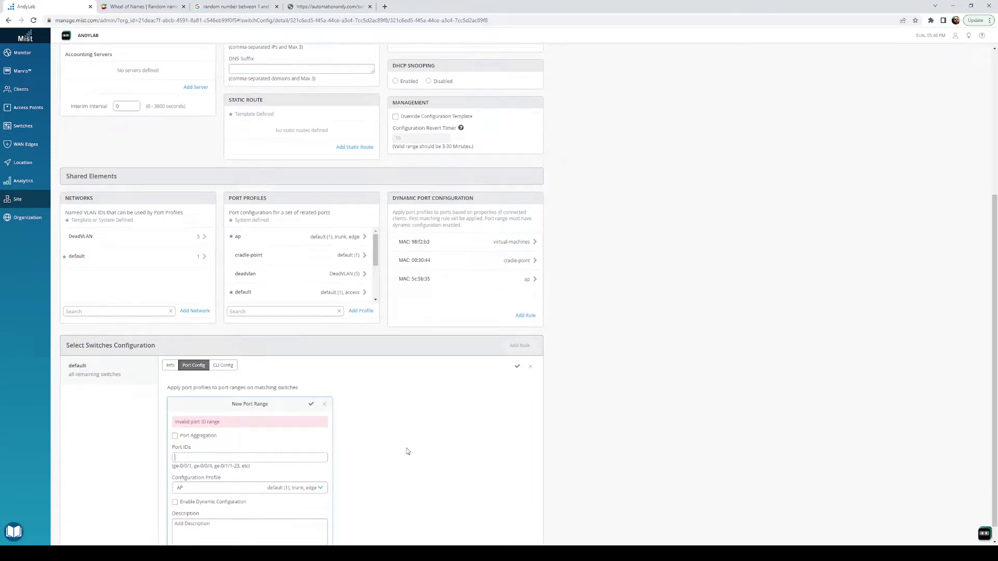
{"action": "type", "text": "ge-0/0/1"}
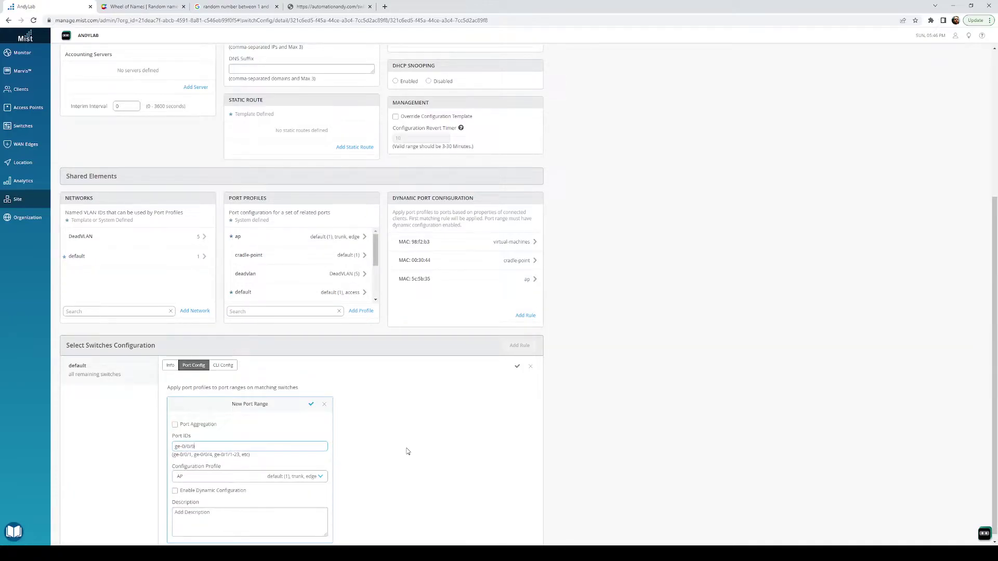
{"action": "left_click", "coordinate": [319, 477]}
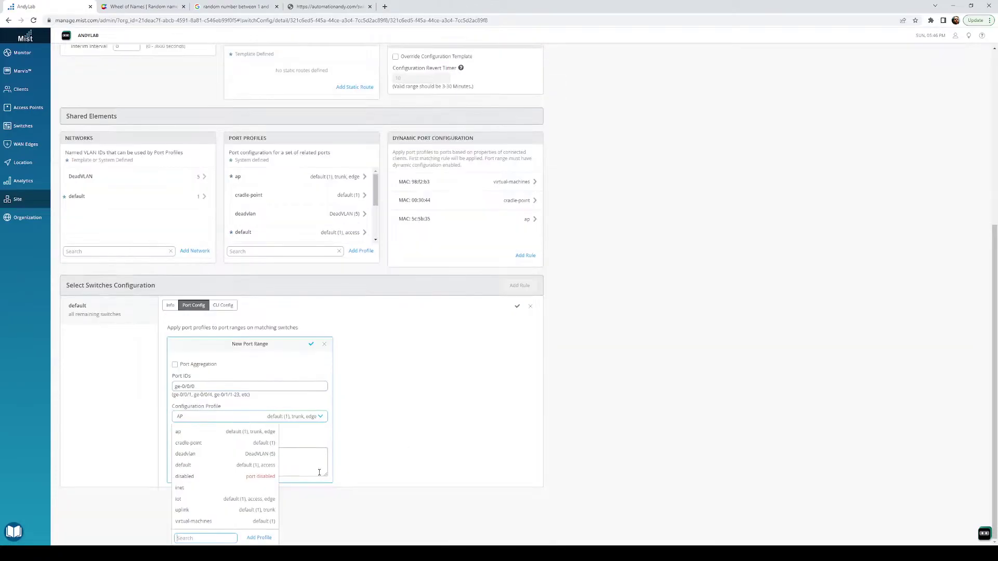
{"action": "left_click", "coordinate": [251, 442]}
{"action": "left_click", "coordinate": [283, 471]}
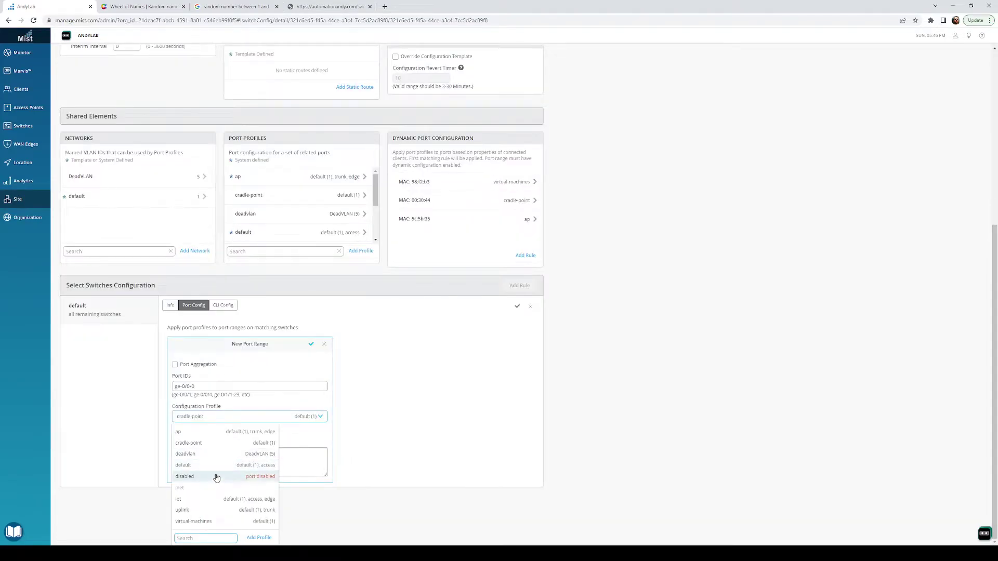
{"action": "left_click", "coordinate": [217, 473]}
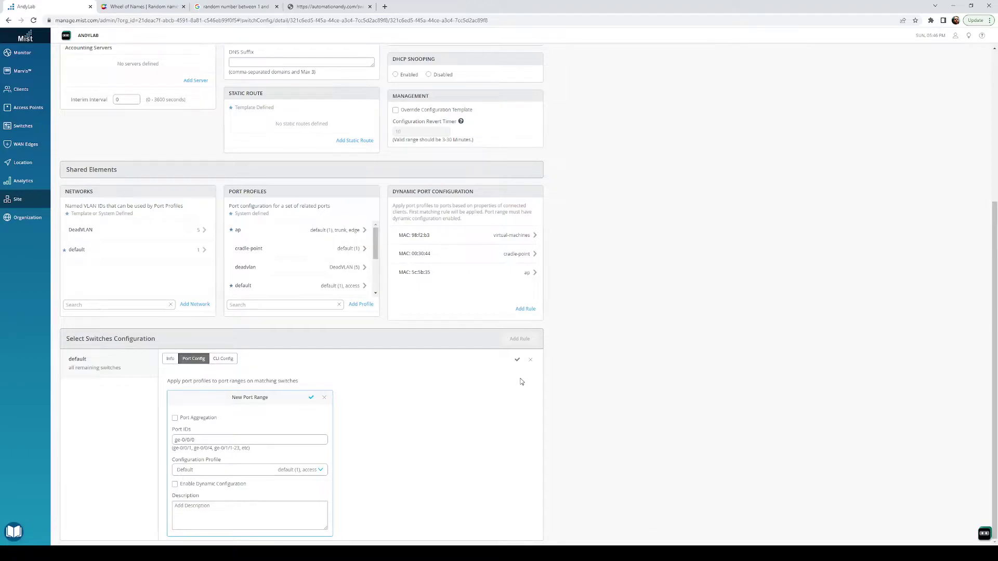
{"action": "left_click", "coordinate": [256, 470]}
{"action": "left_click", "coordinate": [276, 472]}
{"action": "left_click", "coordinate": [311, 397]}
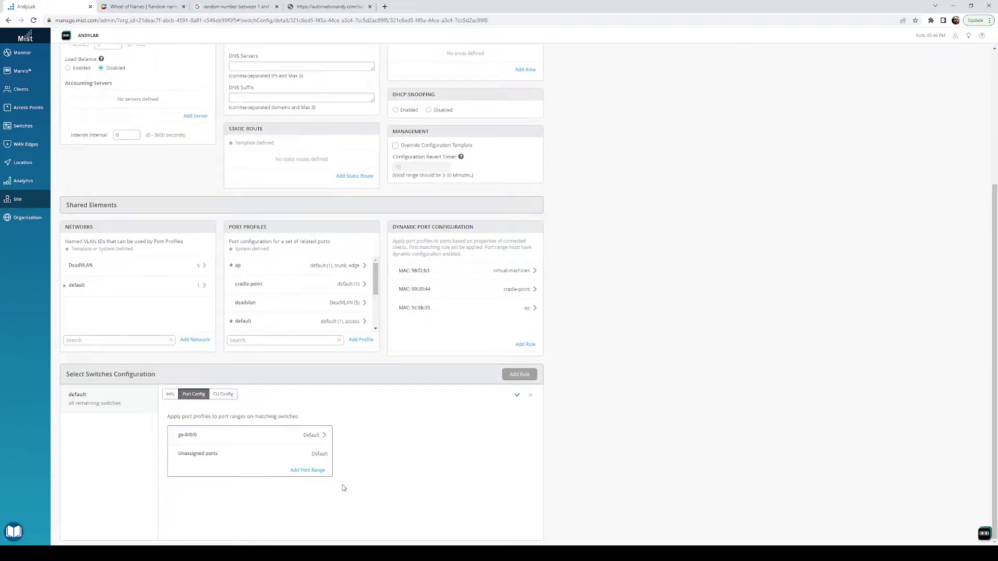
Try to add port range ge-0/0/1-47 with the deadvlan profile and save the default switch rule.
{"action": "left_click", "coordinate": [307, 471]}
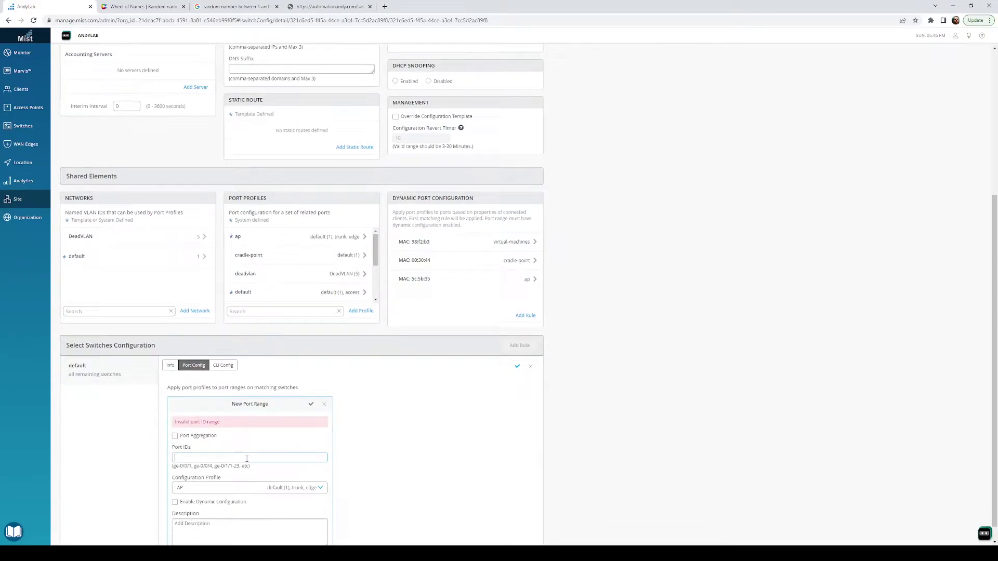
{"action": "type", "text": "ge-0/0/1-47"}
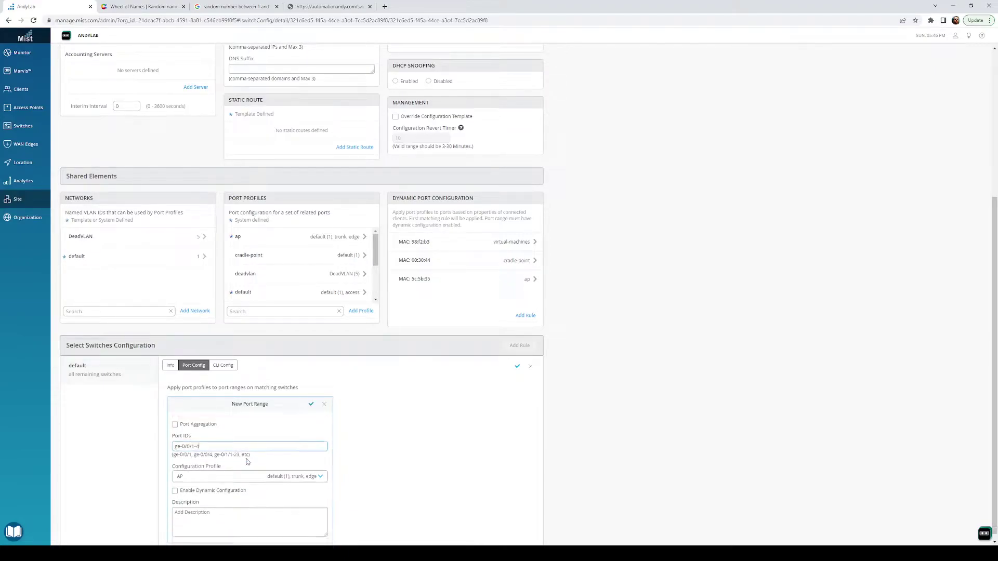
{"action": "left_click", "coordinate": [321, 477]}
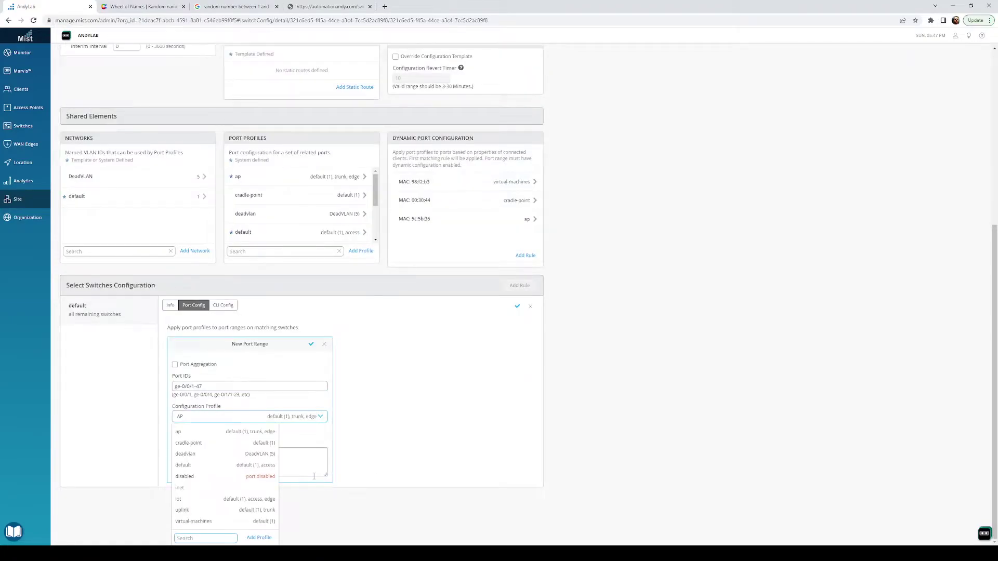
{"action": "left_click", "coordinate": [254, 454]}
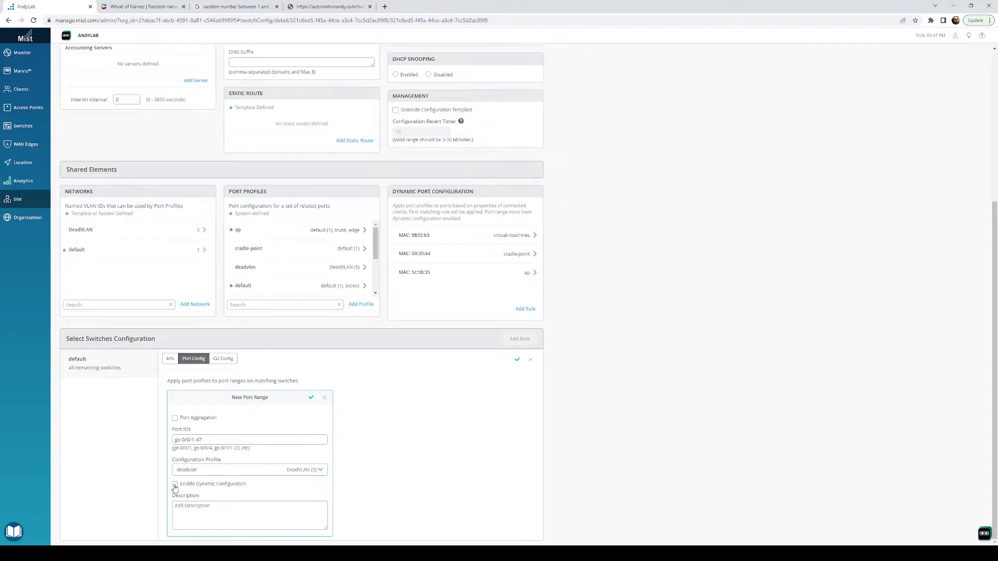
{"action": "left_click", "coordinate": [518, 359]}
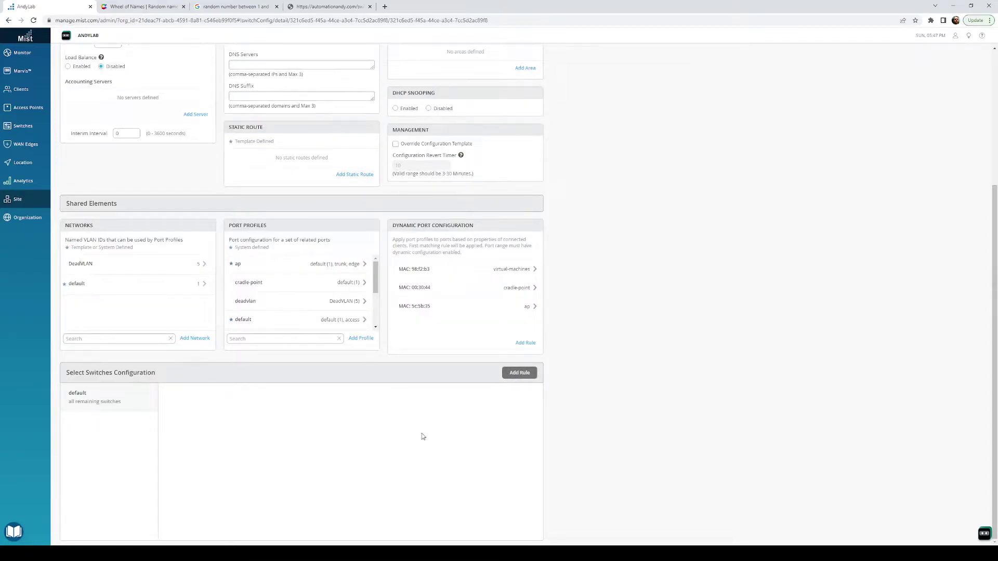
Check the port ranges saved in the default switch rule and close it without changes.
{"action": "left_click", "coordinate": [126, 401]}
{"action": "left_click", "coordinate": [192, 395]}
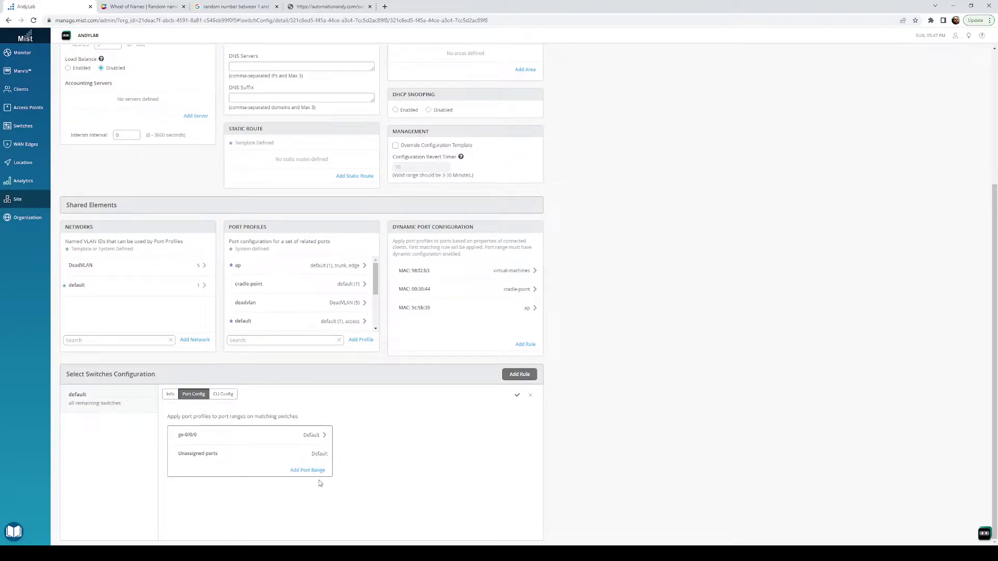
{"action": "left_click", "coordinate": [530, 395]}
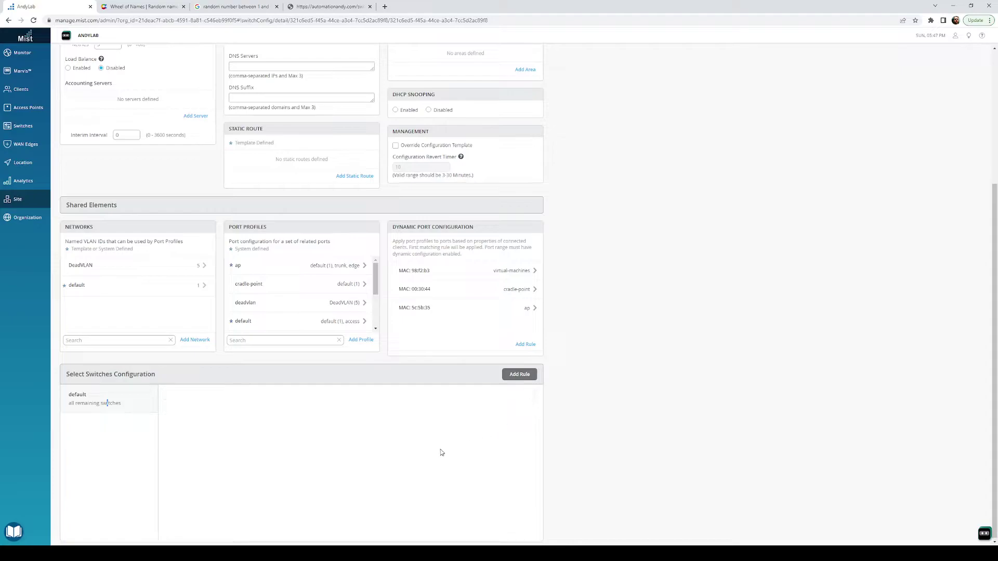
Check the port ranges in the default switch rule and inspect the settings of range ge-0/0/0.
{"action": "left_click", "coordinate": [107, 398]}
{"action": "left_click", "coordinate": [194, 395]}
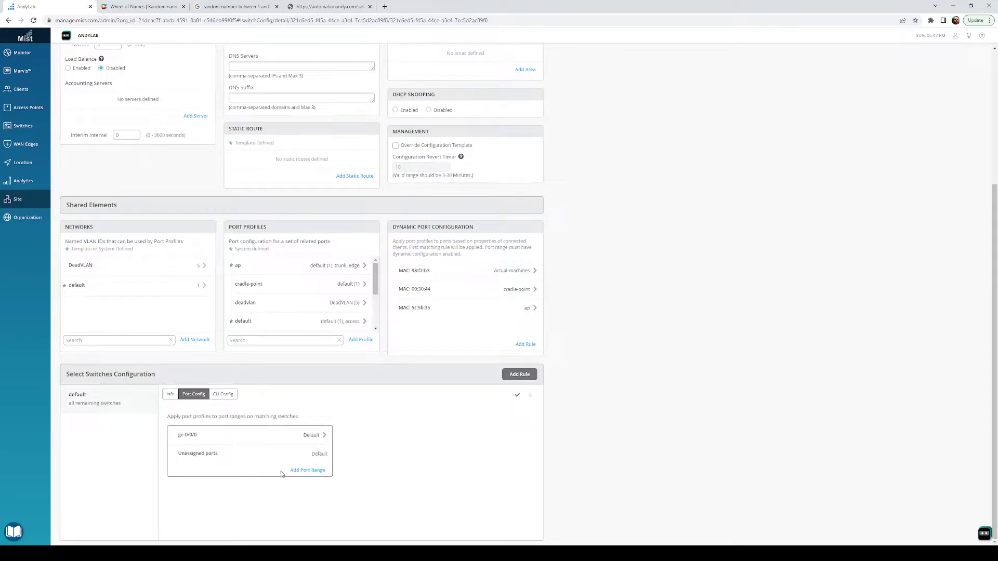
{"action": "left_click", "coordinate": [530, 395]}
{"action": "left_click", "coordinate": [120, 405]}
{"action": "left_click", "coordinate": [194, 395]}
{"action": "left_click", "coordinate": [287, 440]}
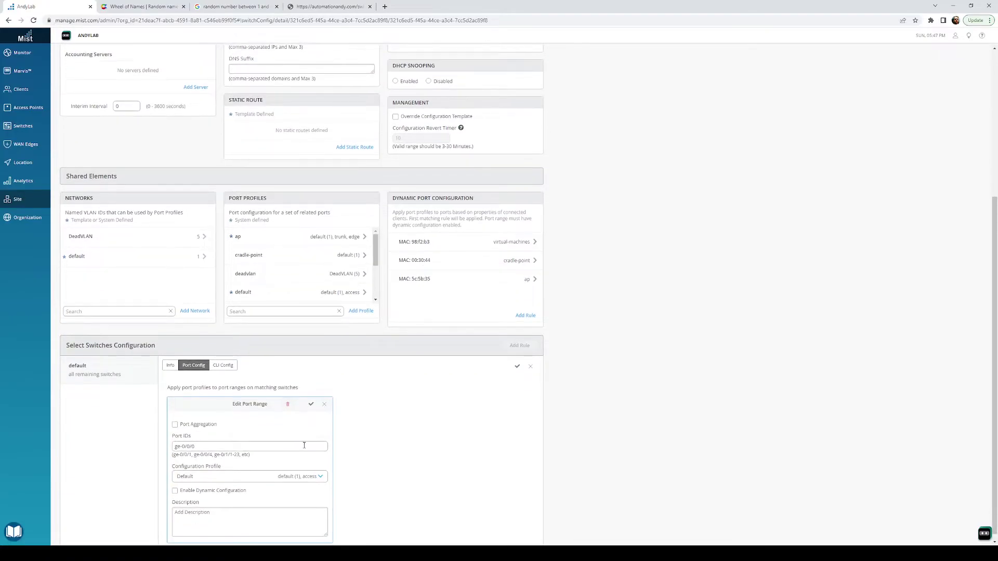
{"action": "key", "text": "Return"}
Add port range ge-0/0/1-47 with the deadvlan profile and dynamic configuration enabled to the default switch rule.
{"action": "left_click", "coordinate": [311, 471]}
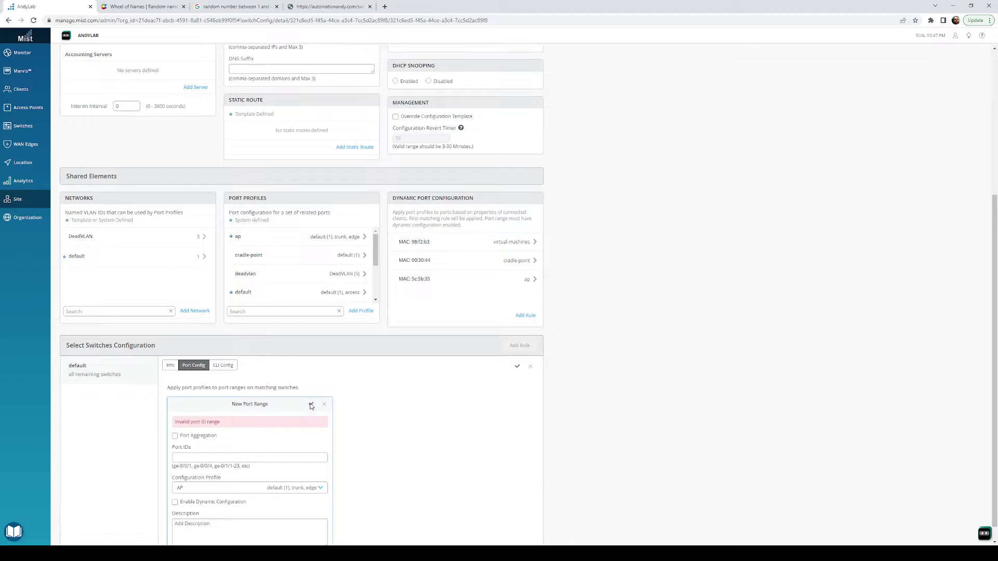
{"action": "left_click", "coordinate": [244, 459]}
{"action": "type", "text": "ge-0/0/1-47"}
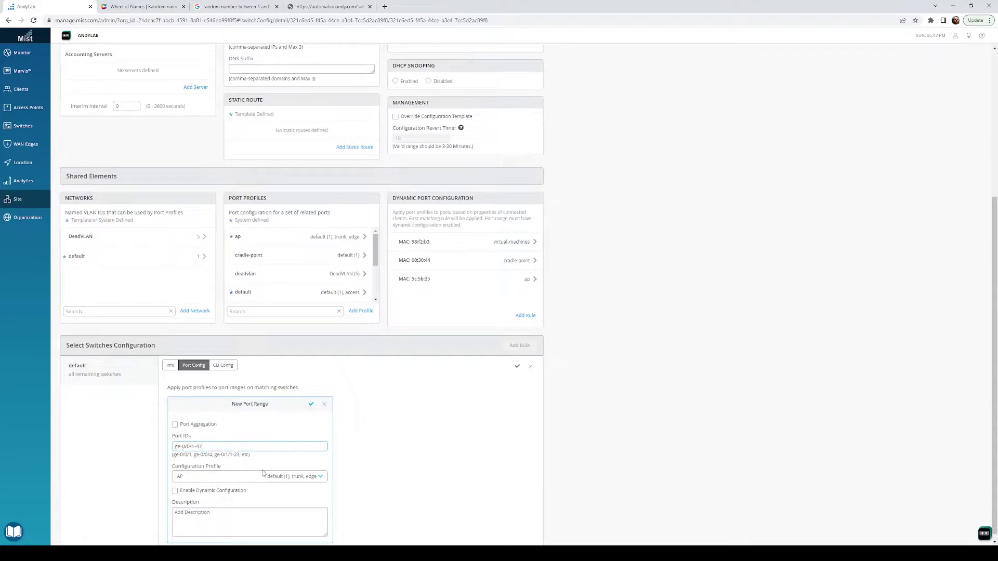
{"action": "left_click", "coordinate": [262, 476]}
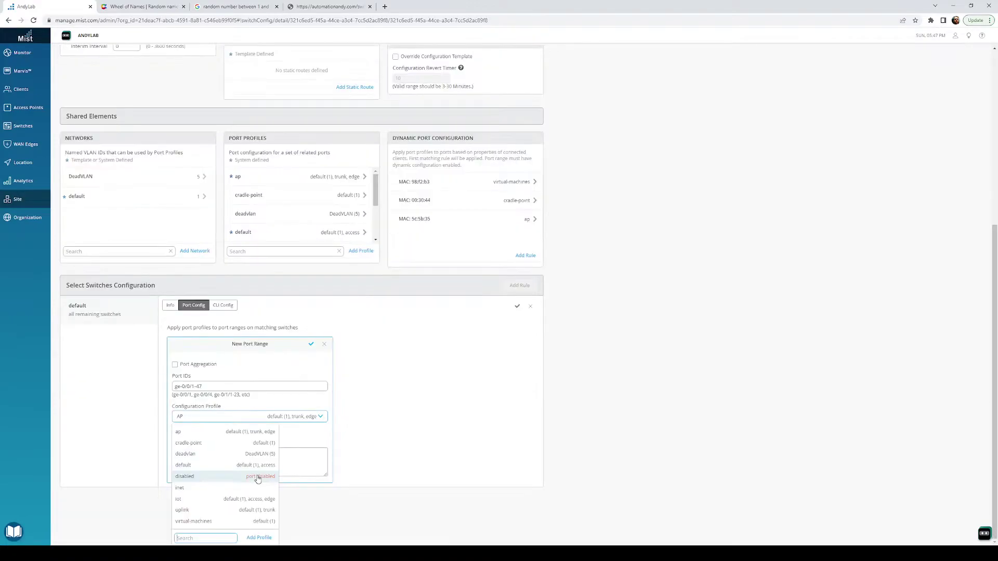
{"action": "left_click", "coordinate": [227, 456]}
{"action": "left_click", "coordinate": [175, 484]}
{"action": "left_click", "coordinate": [311, 400]}
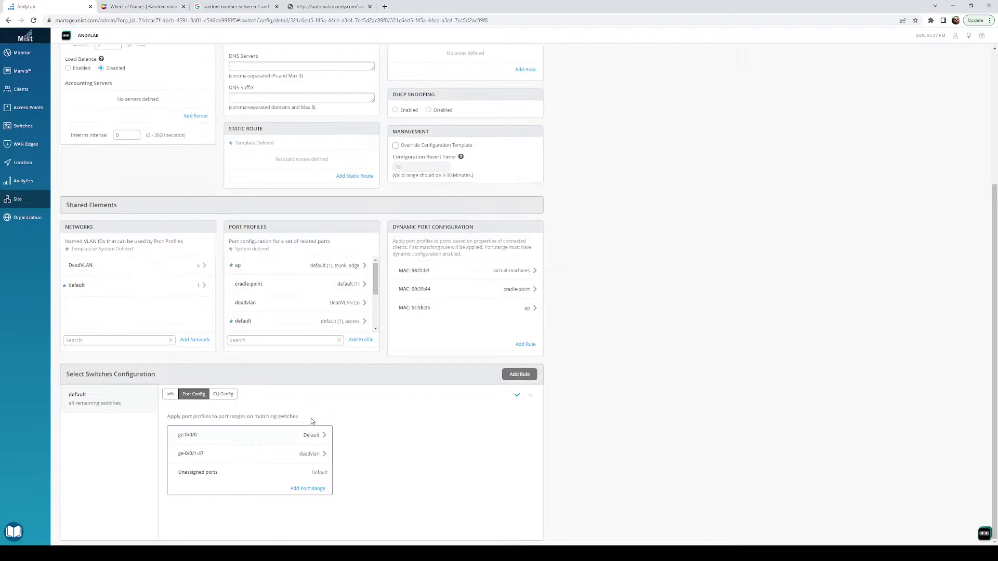
Apply the default switch rule, recheck its port ranges and save the AndyBuilding01 switch configuration.
{"action": "left_click", "coordinate": [517, 396]}
{"action": "left_click", "coordinate": [126, 406]}
{"action": "left_click", "coordinate": [200, 396]}
{"action": "scroll", "coordinate": [597, 425], "scroll_direction": "up", "scroll_amount": 4}
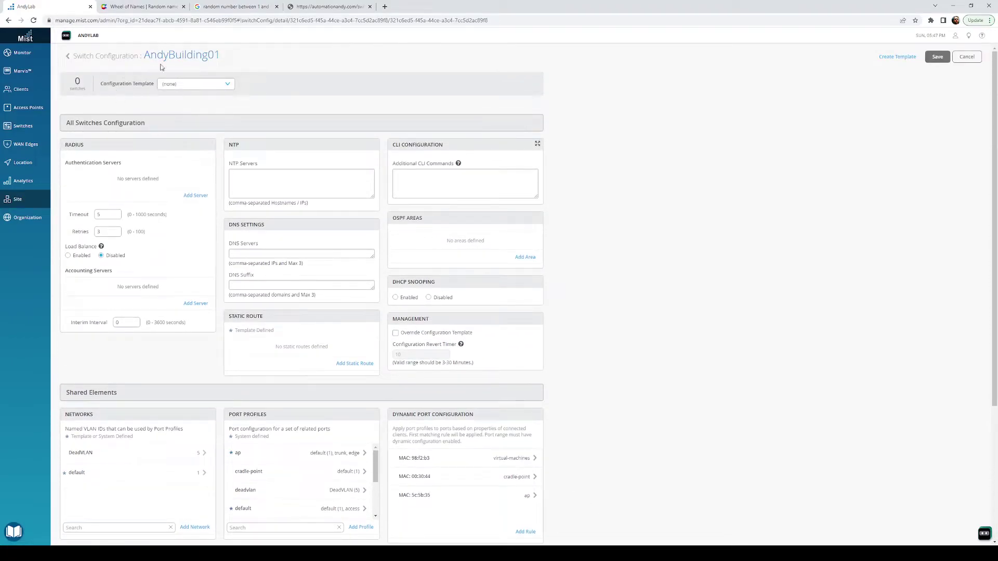
{"action": "left_click", "coordinate": [938, 57]}
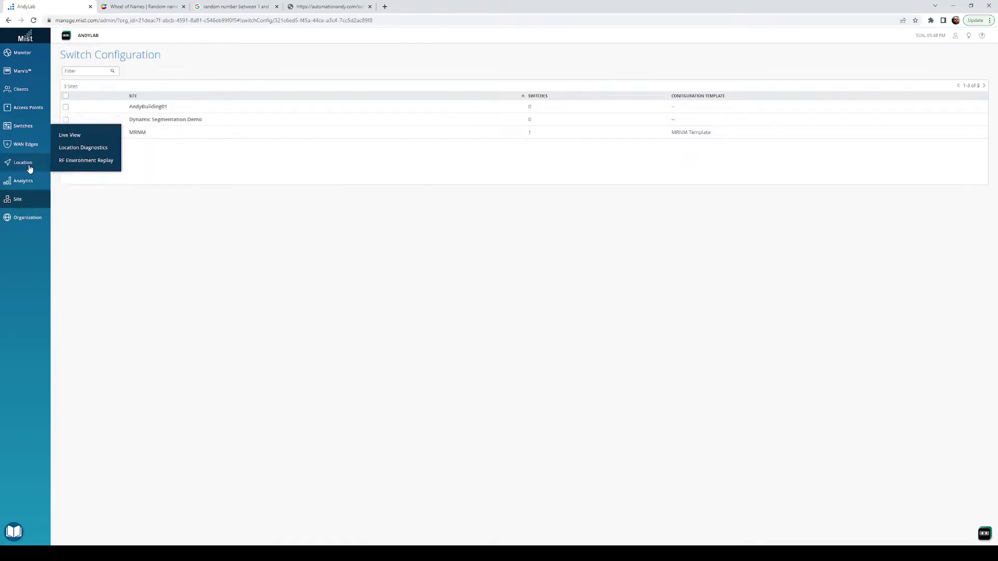
Assign the unassigned AndySwitch-01 from the organization's switch inventory to the AndyBuilding01 site.
{"action": "mouse_move", "coordinate": [28, 218]}
{"action": "left_click", "coordinate": [70, 165]}
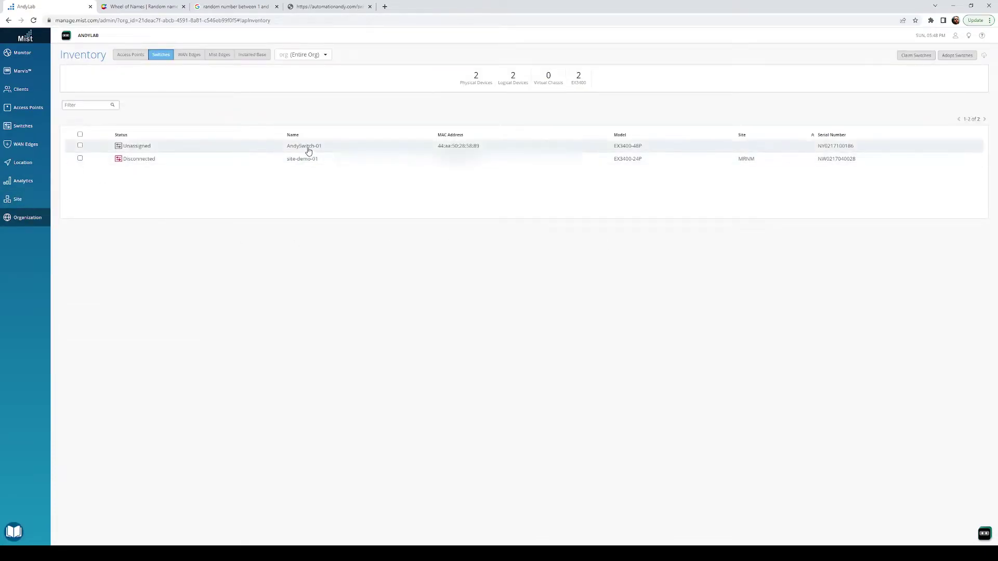
{"action": "left_click", "coordinate": [80, 145]}
{"action": "left_click", "coordinate": [879, 55]}
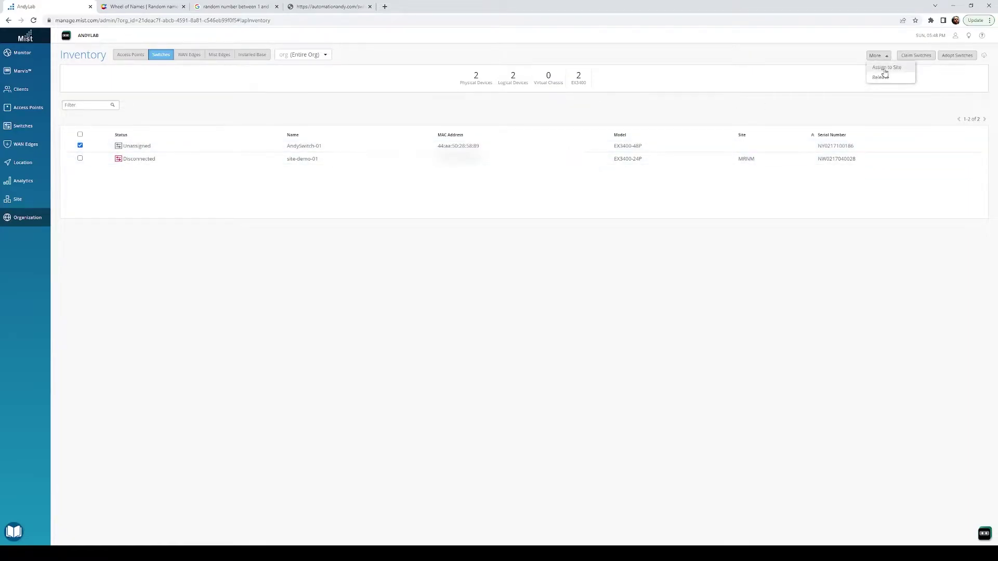
{"action": "left_click", "coordinate": [881, 68]}
{"action": "left_click", "coordinate": [372, 103]}
{"action": "left_click", "coordinate": [582, 144]}
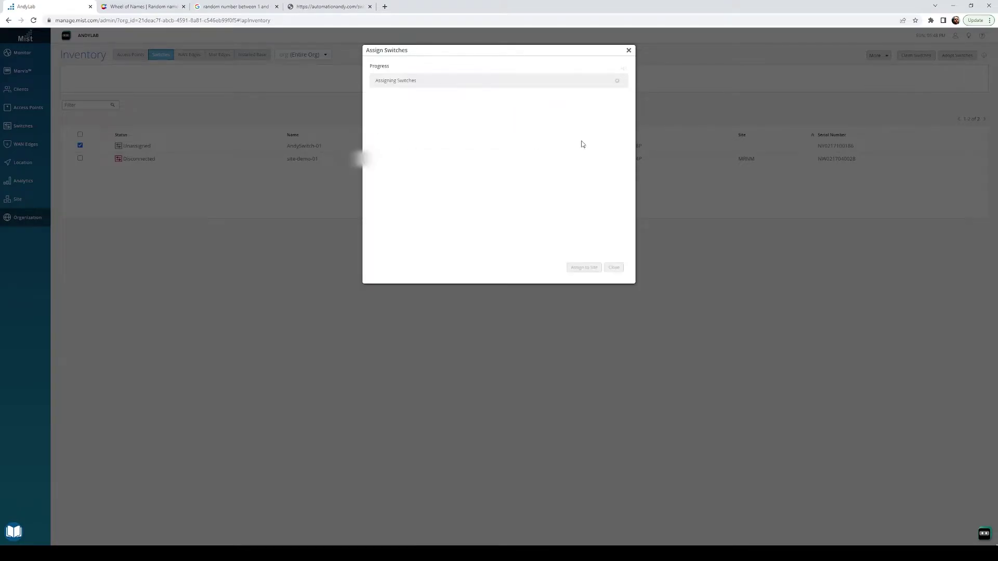
{"action": "left_click", "coordinate": [615, 274]}
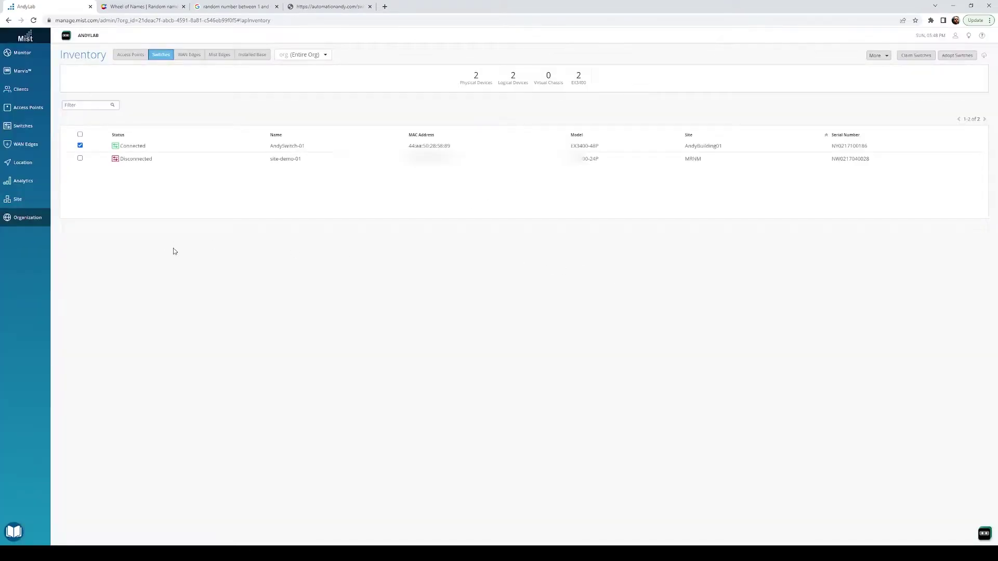
Open the connected EX3400-48P switch of the AndyBuilding01 site and name it AndySwitch-01.
{"action": "left_click", "coordinate": [31, 126]}
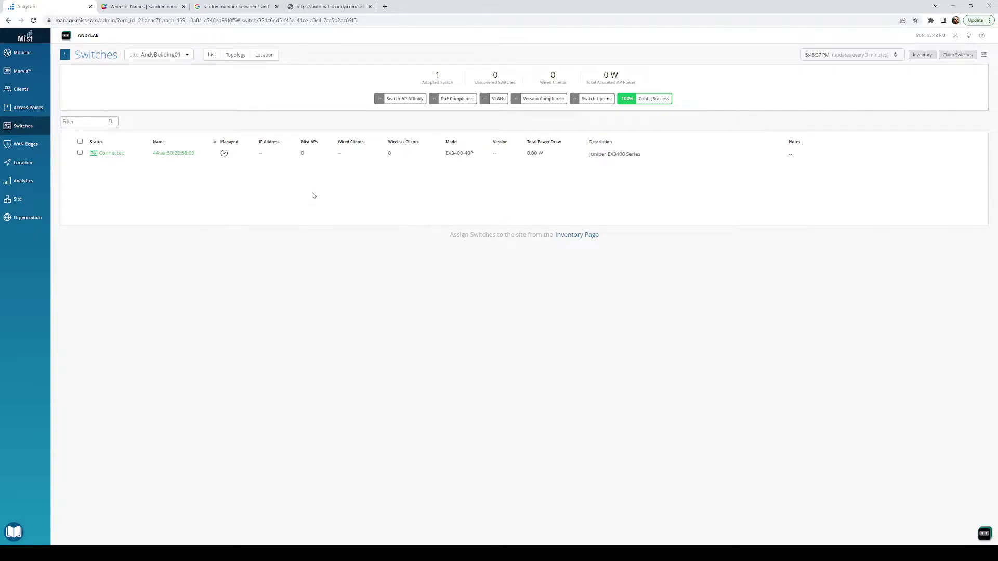
{"action": "left_click", "coordinate": [123, 155]}
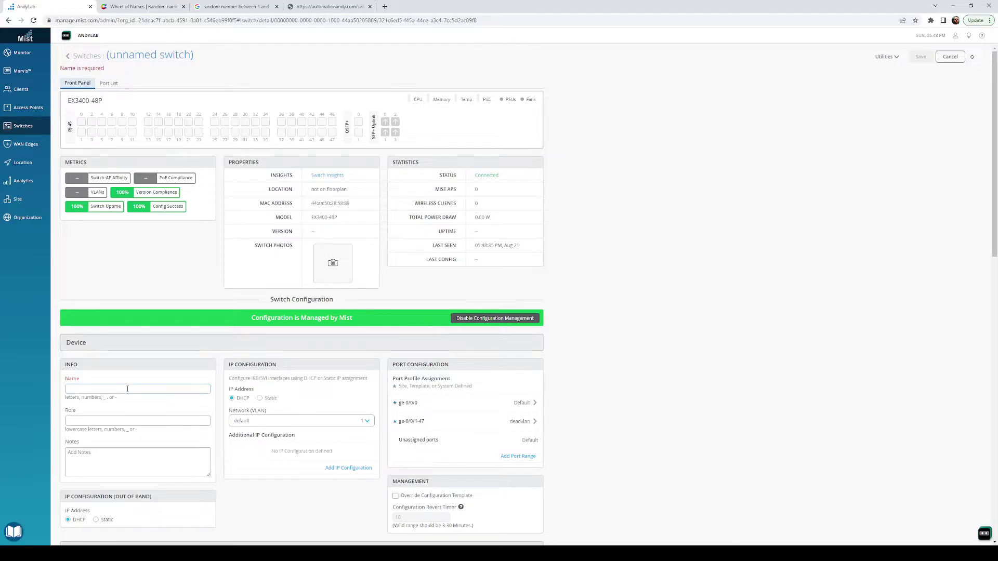
{"action": "type", "text": "AndySwitch-01"}
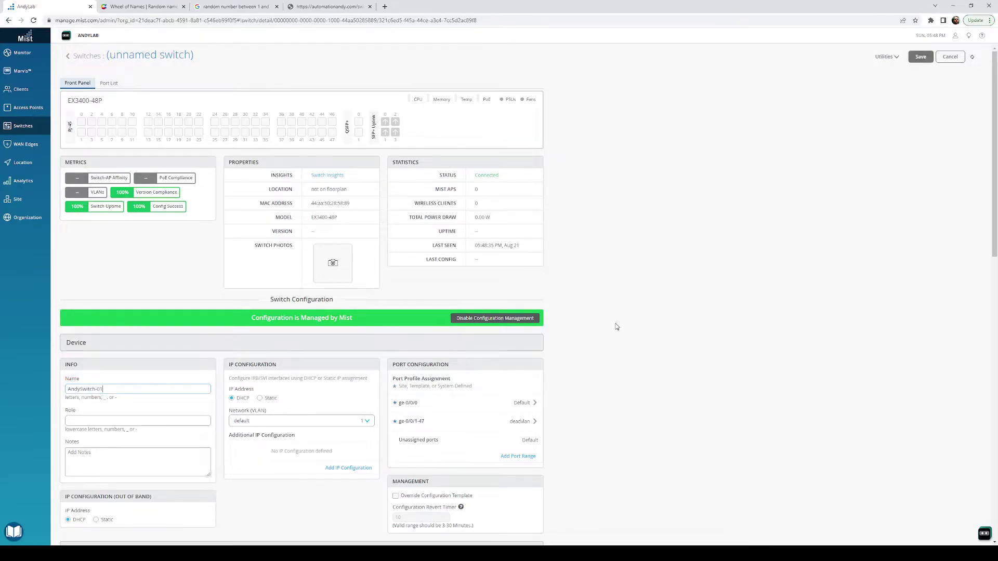
Review the switch's ge-0/0/1-47 port range, its inherited port profiles and its dynamic port rules.
{"action": "scroll", "coordinate": [587, 325], "scroll_direction": "down", "scroll_amount": 2}
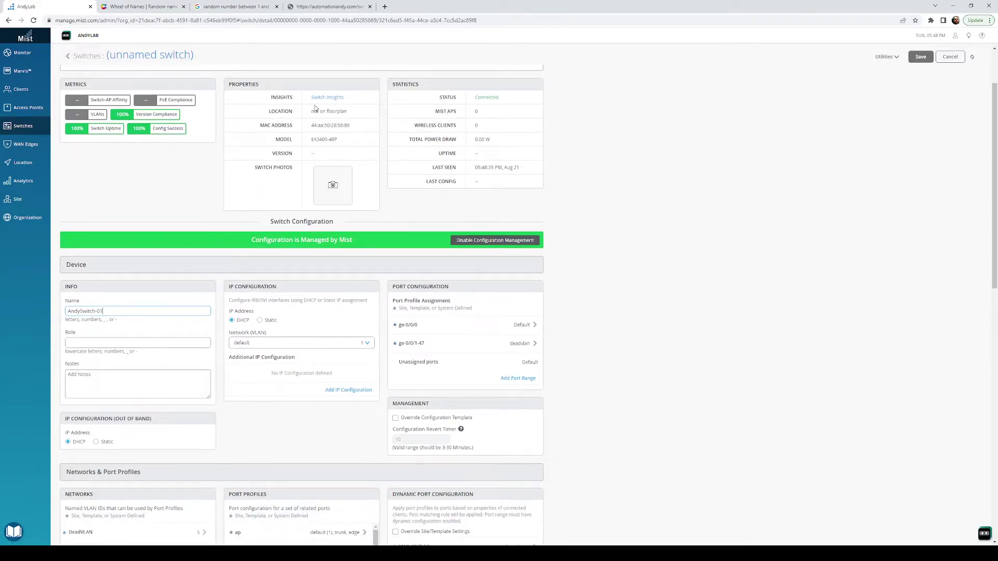
{"action": "scroll", "coordinate": [414, 307], "scroll_direction": "down", "scroll_amount": 1}
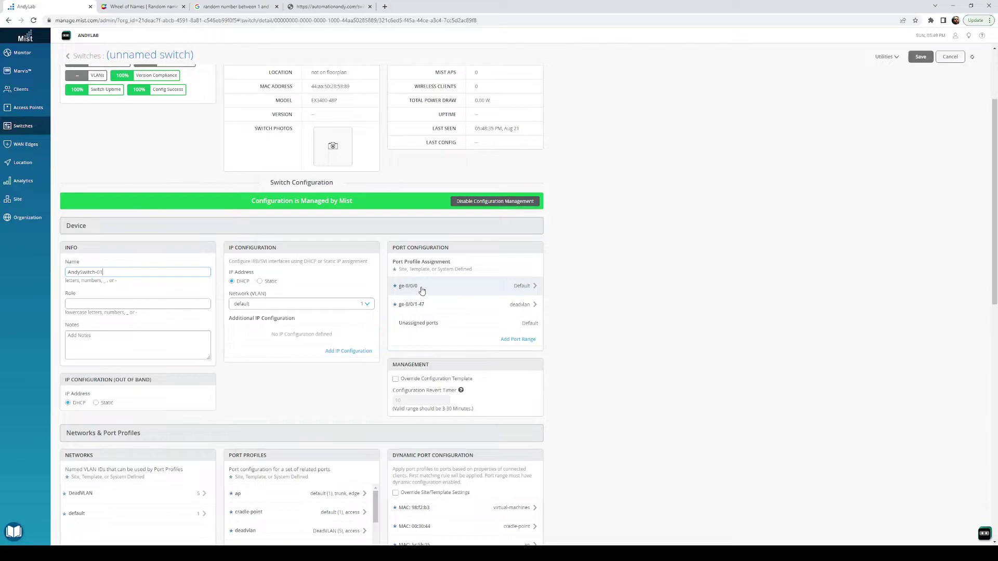
{"action": "left_click", "coordinate": [518, 306]}
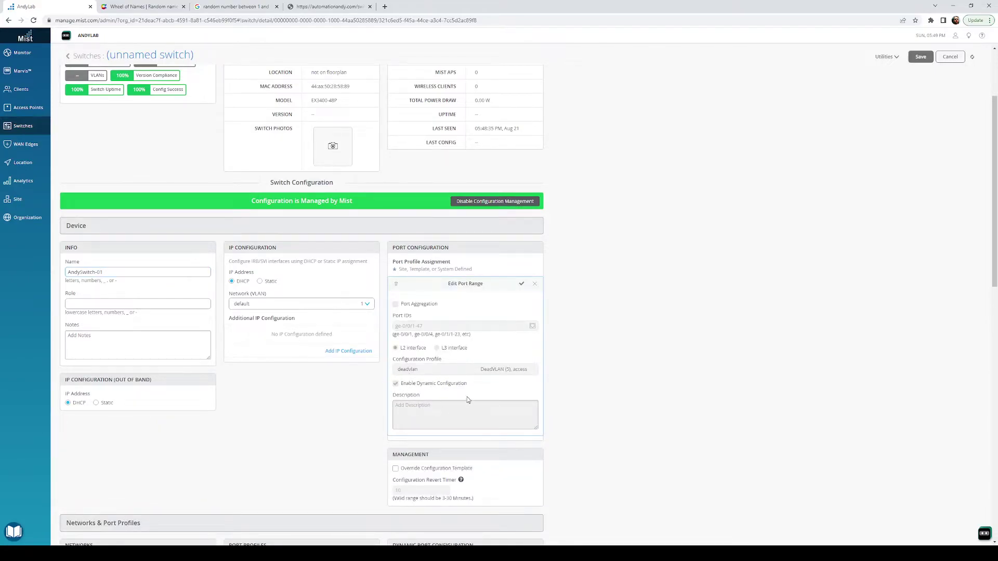
{"action": "left_click", "coordinate": [534, 283]}
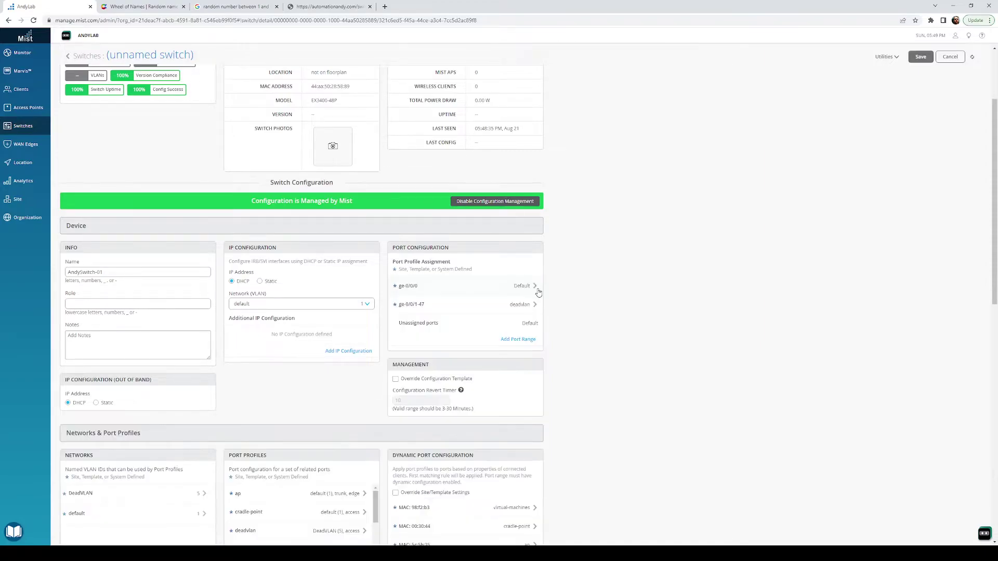
{"action": "scroll", "coordinate": [581, 390], "scroll_direction": "down", "scroll_amount": 1}
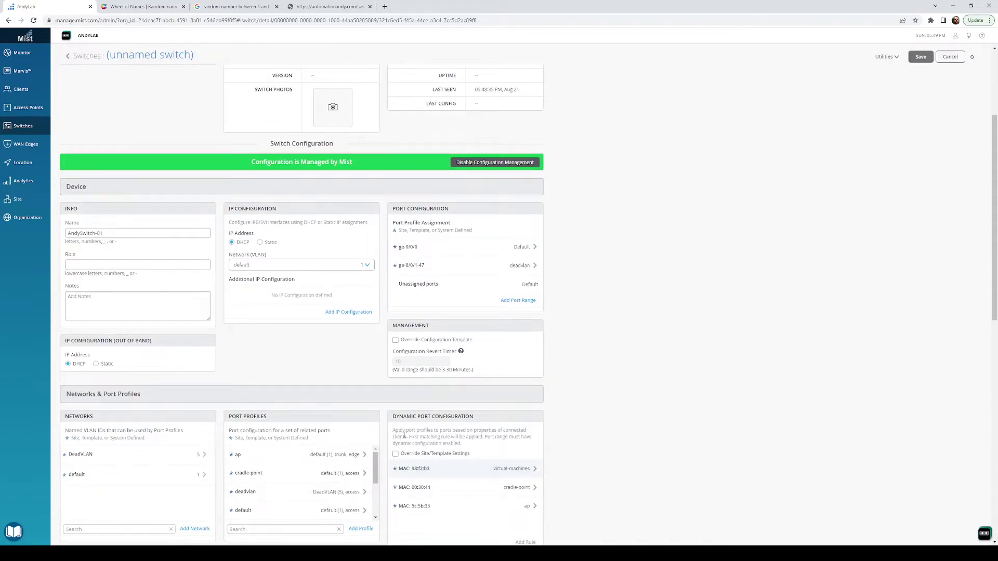
{"action": "scroll", "coordinate": [317, 389], "scroll_direction": "down", "scroll_amount": 4}
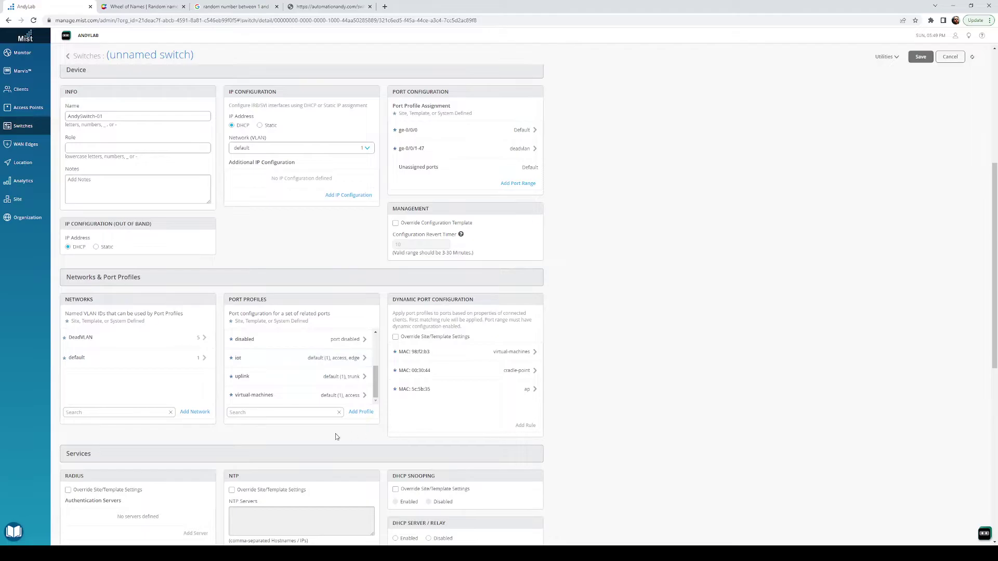
{"action": "scroll", "coordinate": [335, 434], "scroll_direction": "down", "scroll_amount": 3}
Save the switch's configuration and dismiss the saved-configuration notice.
{"action": "scroll", "coordinate": [572, 410], "scroll_direction": "up", "scroll_amount": 8}
{"action": "scroll", "coordinate": [584, 409], "scroll_direction": "up", "scroll_amount": 2}
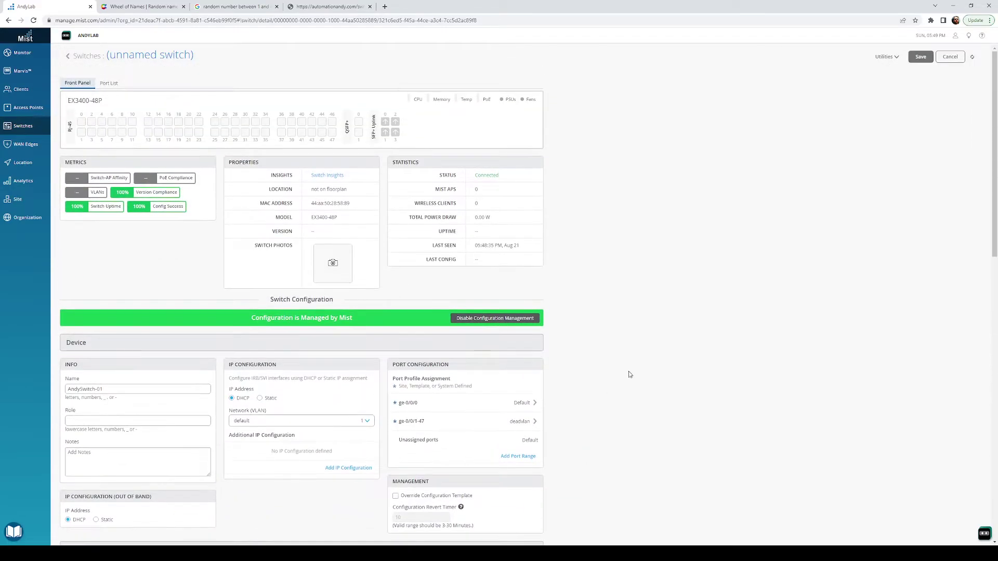
{"action": "left_click", "coordinate": [920, 57]}
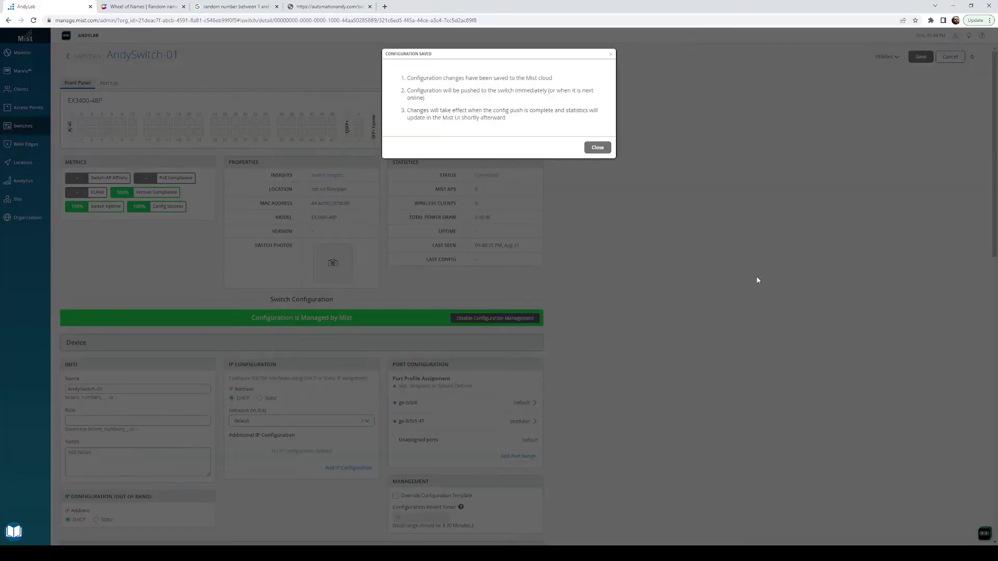
{"action": "left_click", "coordinate": [598, 148]}
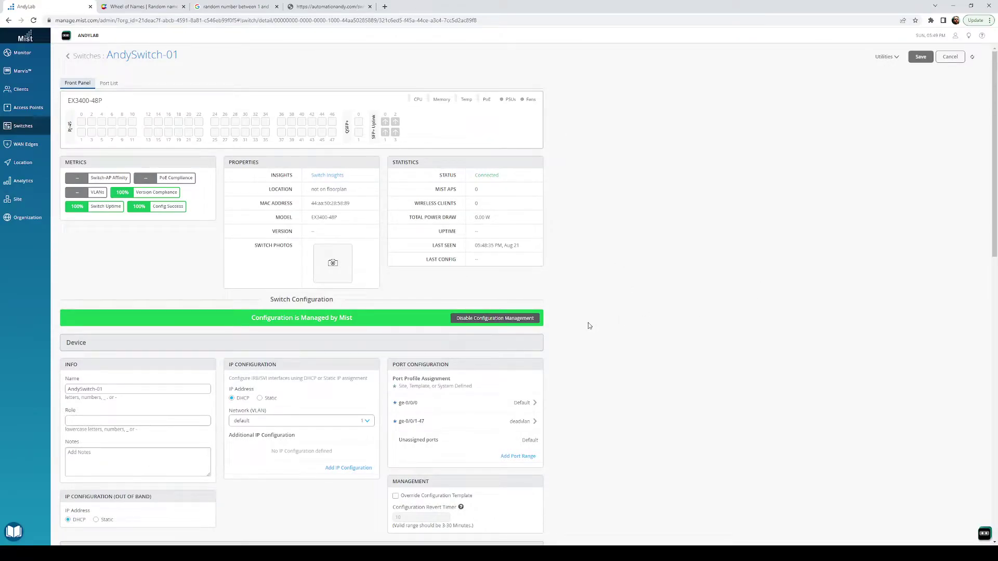
Look over AndySwitch-01's port configuration, dynamic port rules, services and available utilities.
{"action": "scroll", "coordinate": [610, 372], "scroll_direction": "down", "scroll_amount": 3}
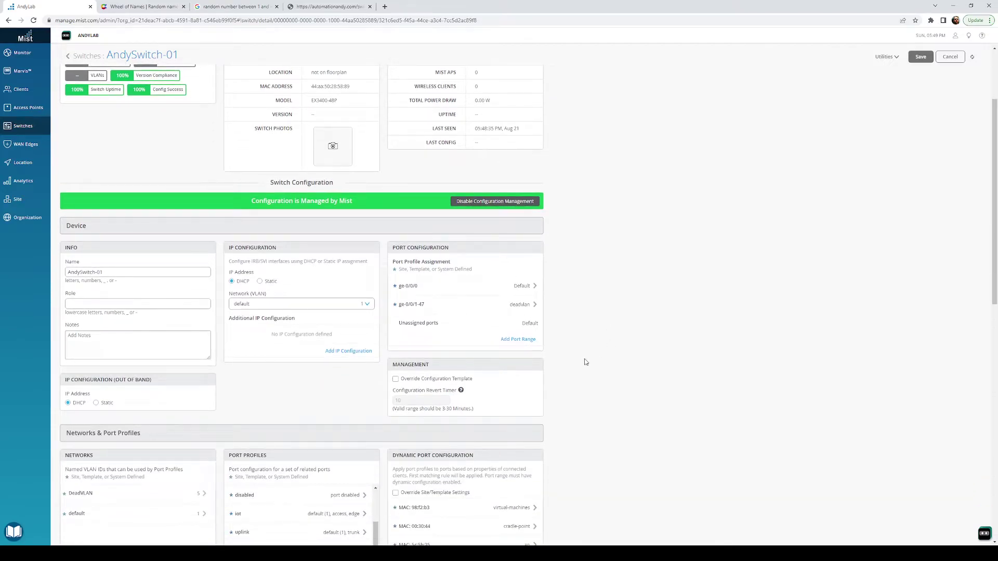
{"action": "scroll", "coordinate": [588, 359], "scroll_direction": "down", "scroll_amount": 6}
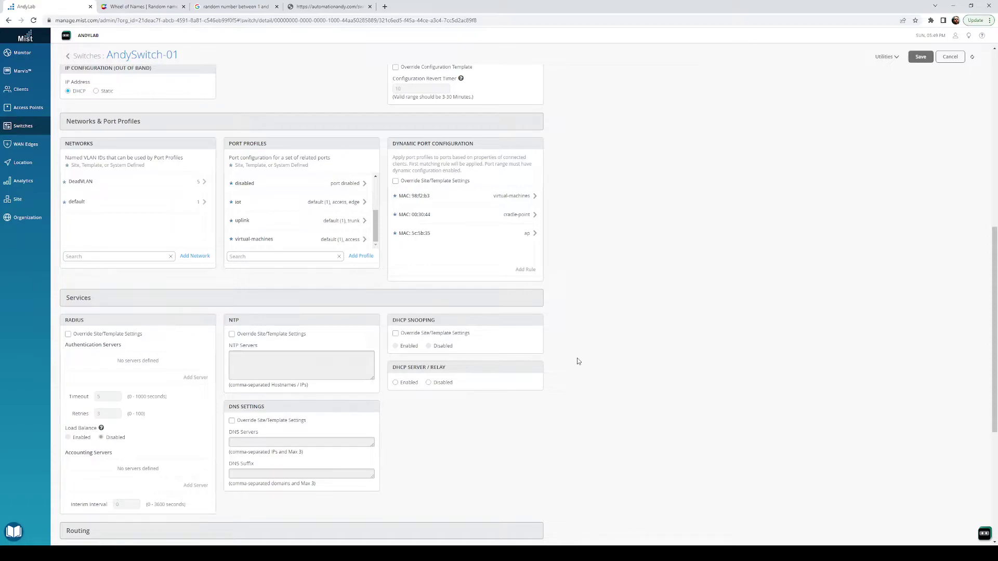
{"action": "scroll", "coordinate": [441, 309], "scroll_direction": "up", "scroll_amount": 3}
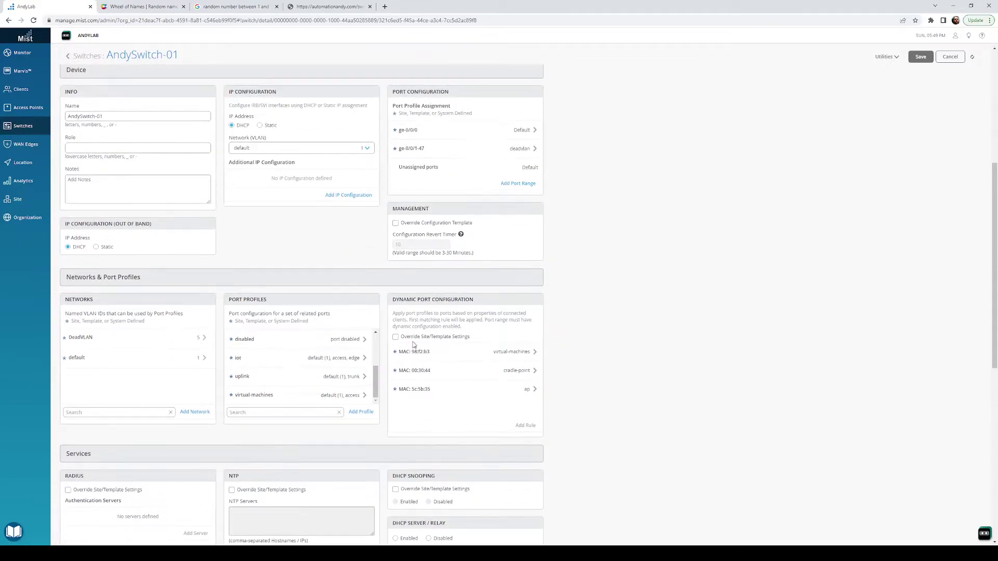
{"action": "left_click", "coordinate": [886, 56]}
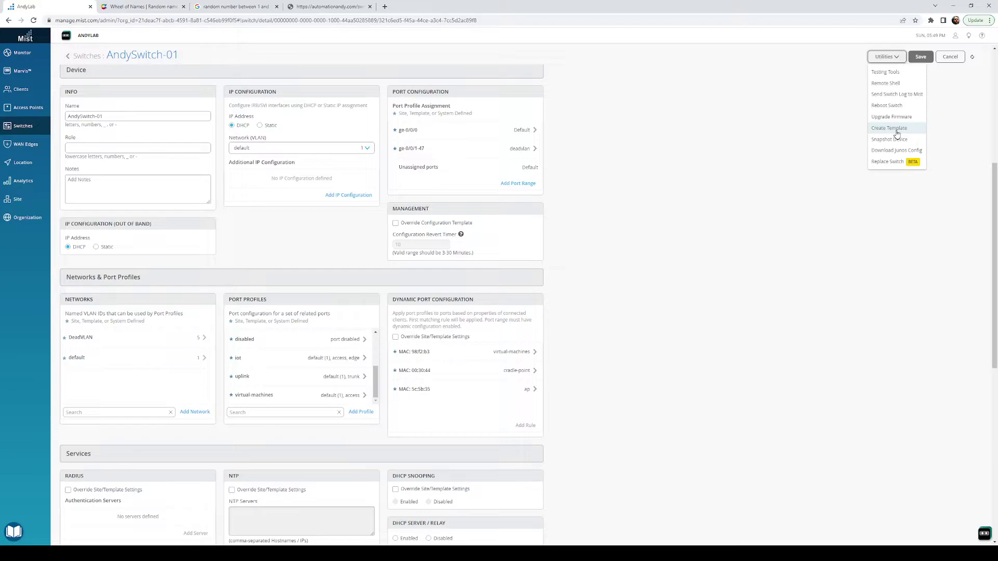
{"action": "left_click", "coordinate": [790, 157]}
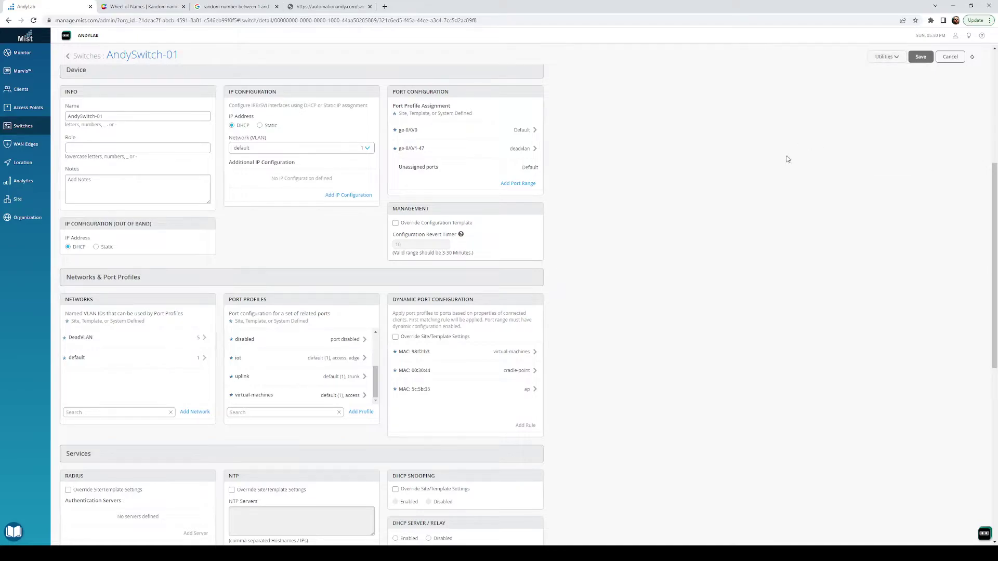
{"action": "scroll", "coordinate": [732, 238], "scroll_direction": "up", "scroll_amount": 5}
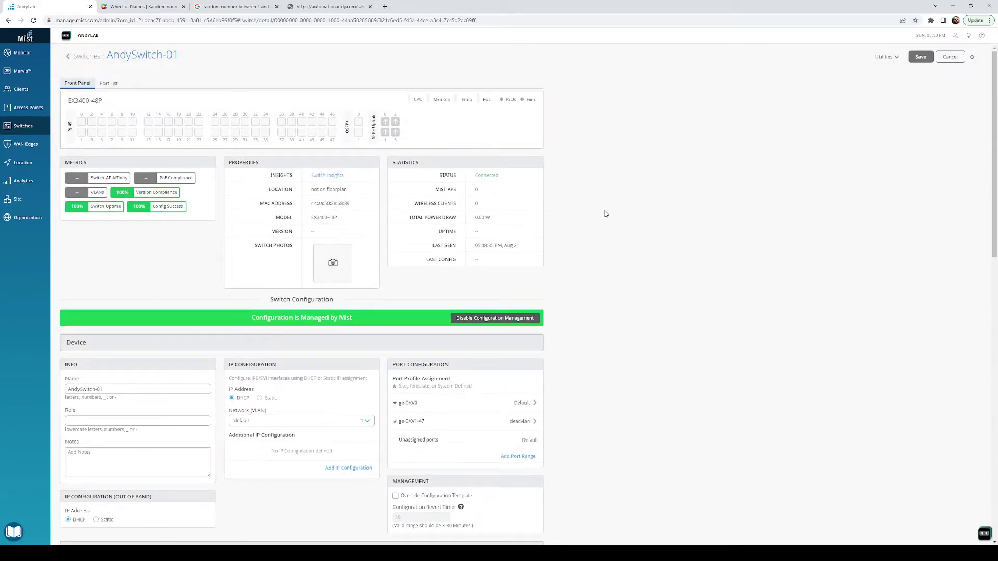
Refresh AndySwitch-01's data, inspect the client details of its active ports and compare them with the port profile assignments.
{"action": "left_click", "coordinate": [972, 57]}
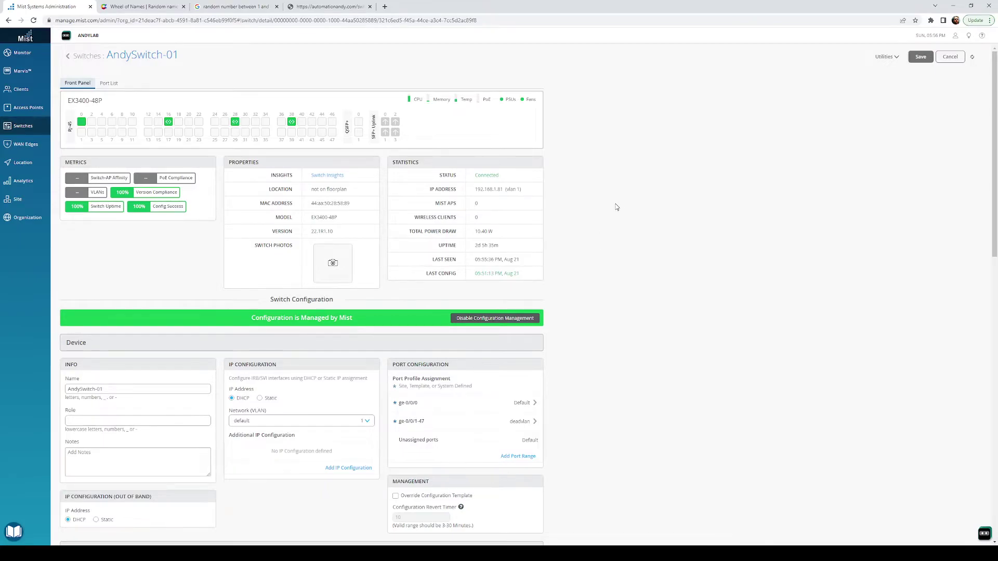
{"action": "left_click", "coordinate": [972, 57]}
{"action": "mouse_move", "coordinate": [297, 115]}
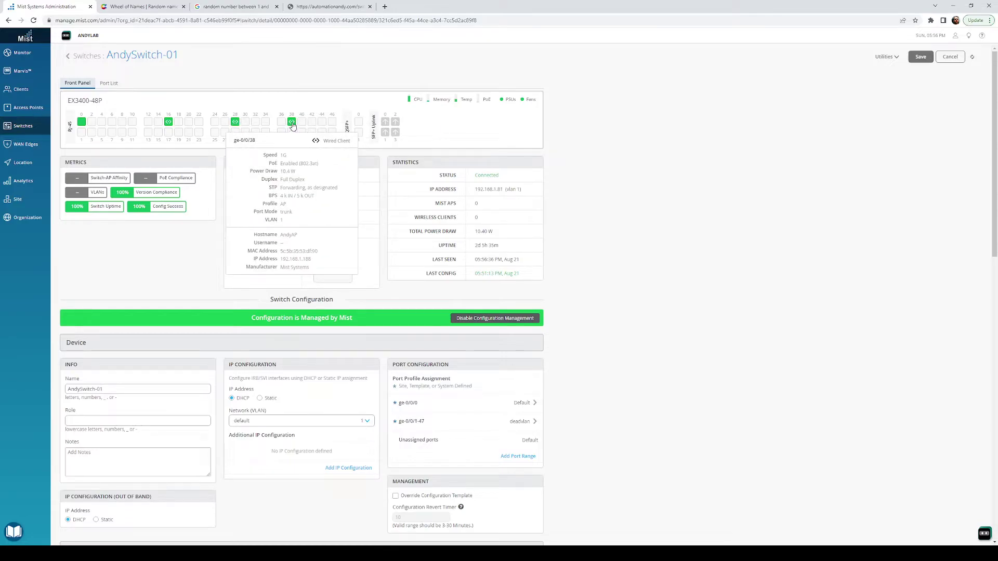
{"action": "mouse_move", "coordinate": [235, 123]}
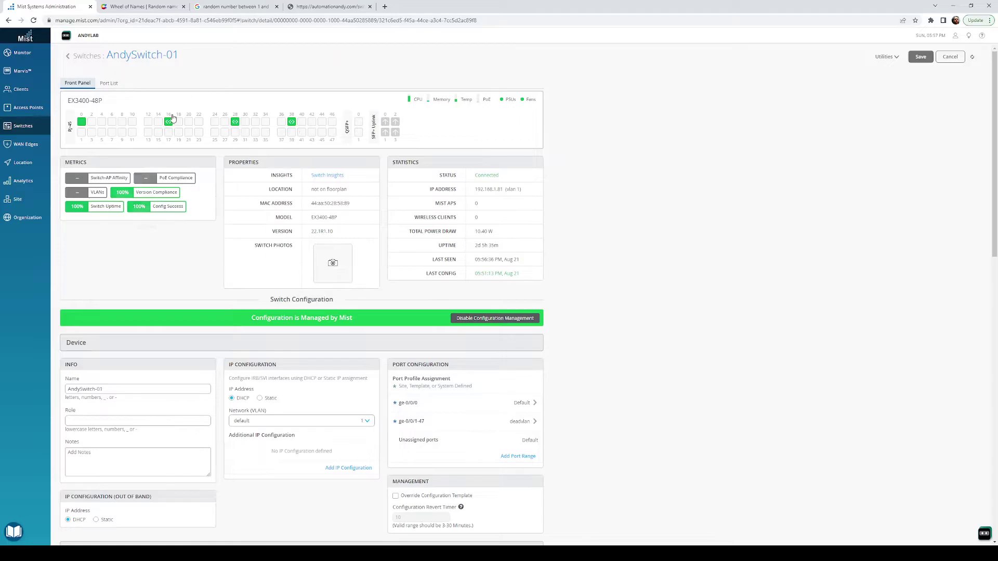
{"action": "mouse_move", "coordinate": [168, 123]}
{"action": "mouse_move", "coordinate": [385, 122]}
{"action": "scroll", "coordinate": [621, 403], "scroll_direction": "down", "scroll_amount": 5}
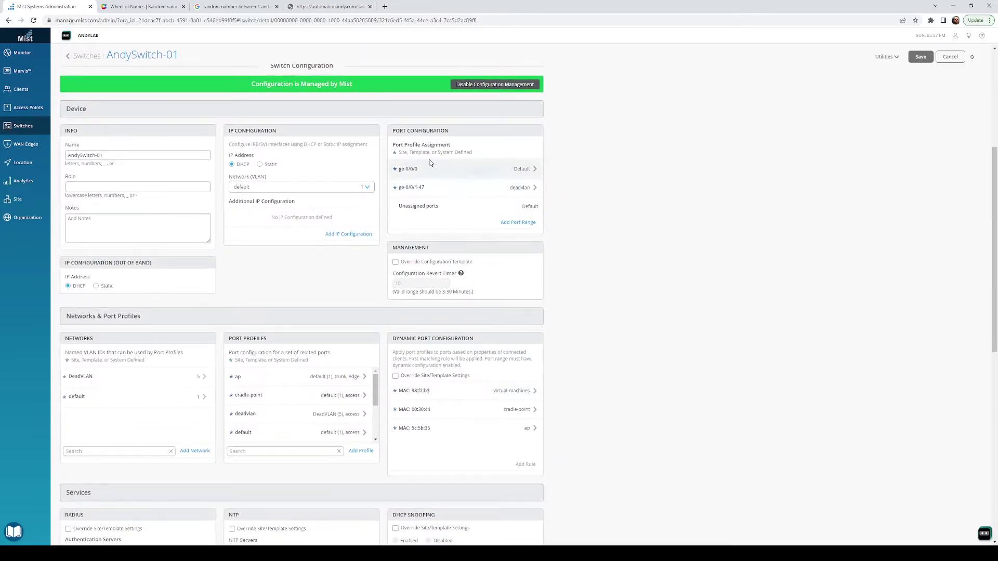
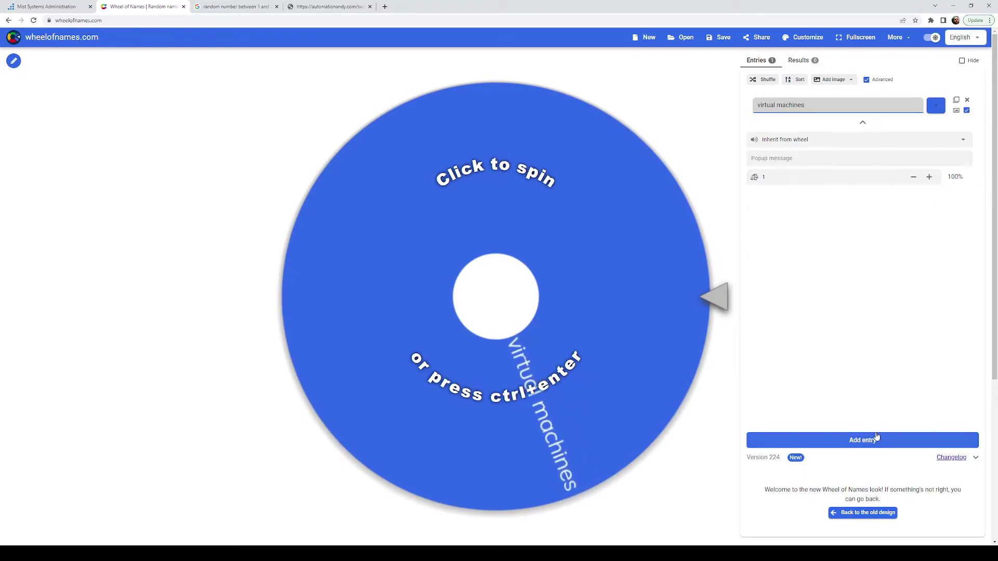
Add the entries "cradle-point" and "Access Point" to the wheel and turn off the advanced entry view.
{"action": "left_click", "coordinate": [878, 439]}
{"action": "left_click", "coordinate": [823, 199]}
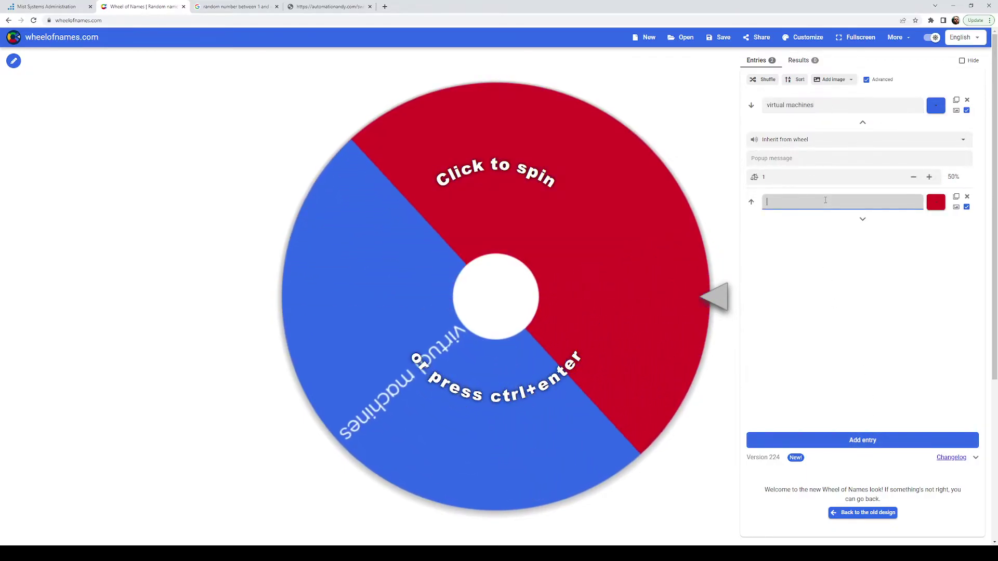
{"action": "type", "text": "cradle-point"}
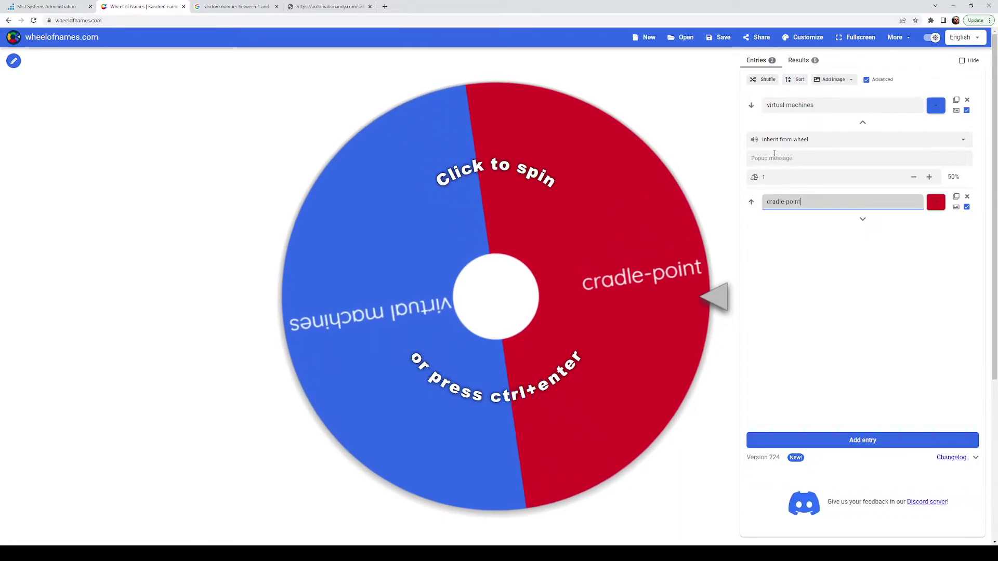
{"action": "left_click", "coordinate": [857, 440]}
{"action": "left_click", "coordinate": [791, 242]}
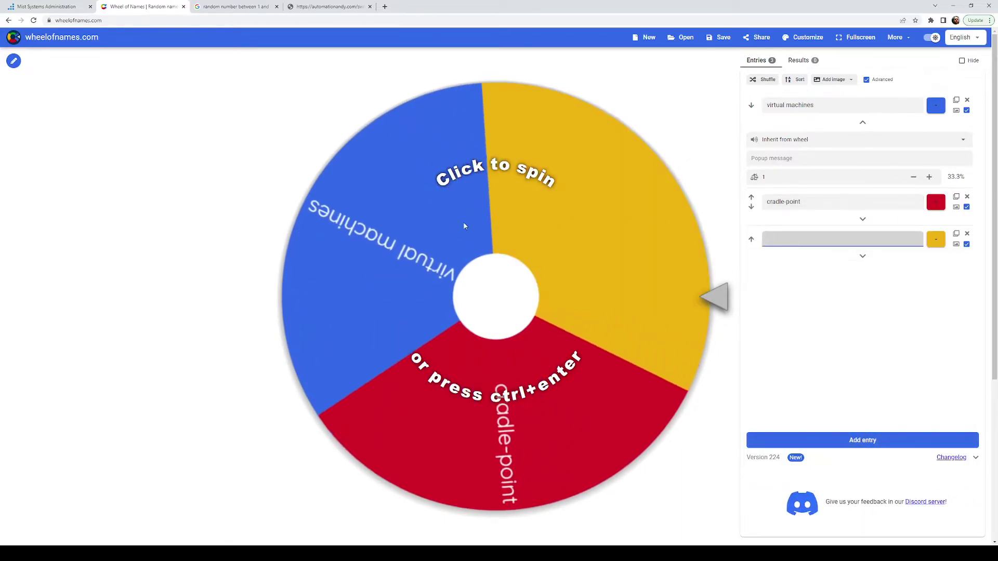
{"action": "type", "text": "Access Point"}
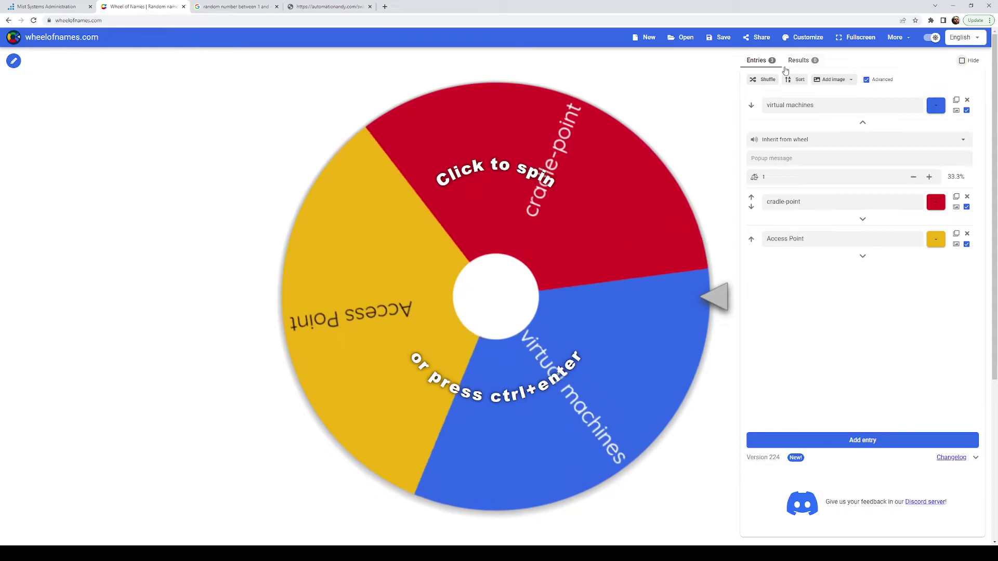
{"action": "left_click", "coordinate": [866, 80]}
Spin the wheel to pick the first device to move and remove the winning cradle-point entry.
{"action": "left_click", "coordinate": [565, 319]}
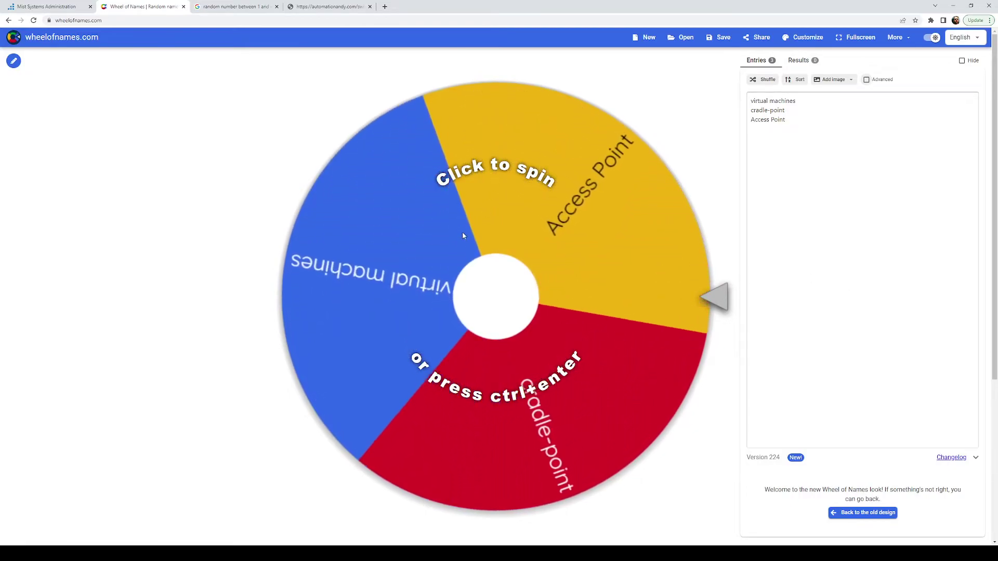
{"action": "left_click", "coordinate": [503, 198]}
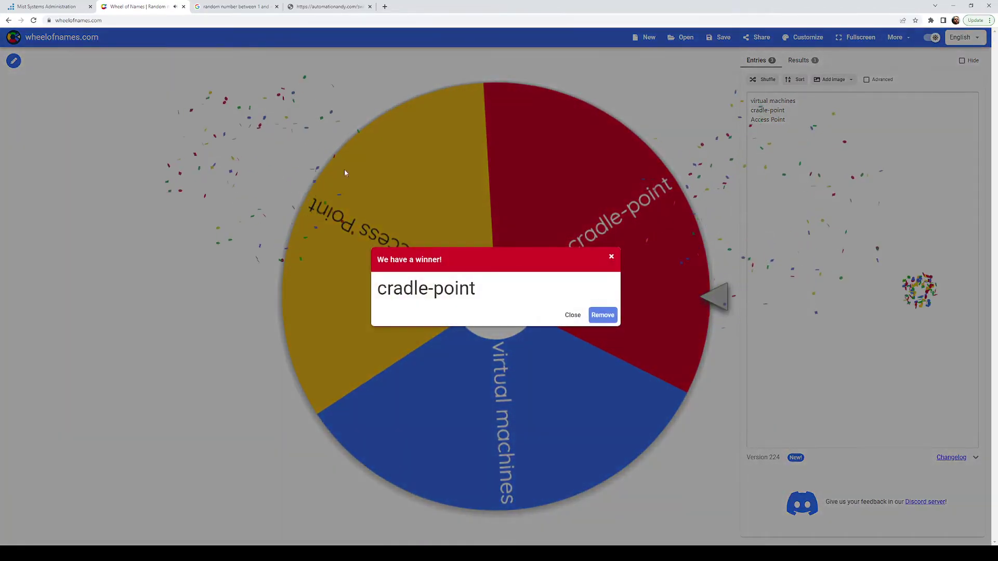
{"action": "left_click", "coordinate": [603, 316]}
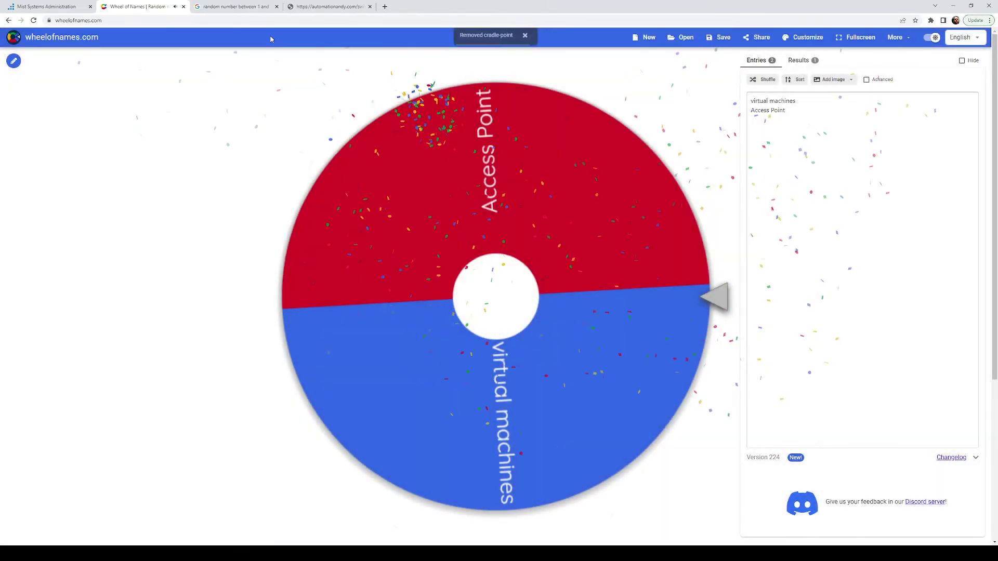
Generate a random port number between 1 and 47 and follow the port events on AndySwitch-01's segmentation demo page.
{"action": "key", "text": "ctrl+Tab"}
{"action": "left_click", "coordinate": [194, 179]}
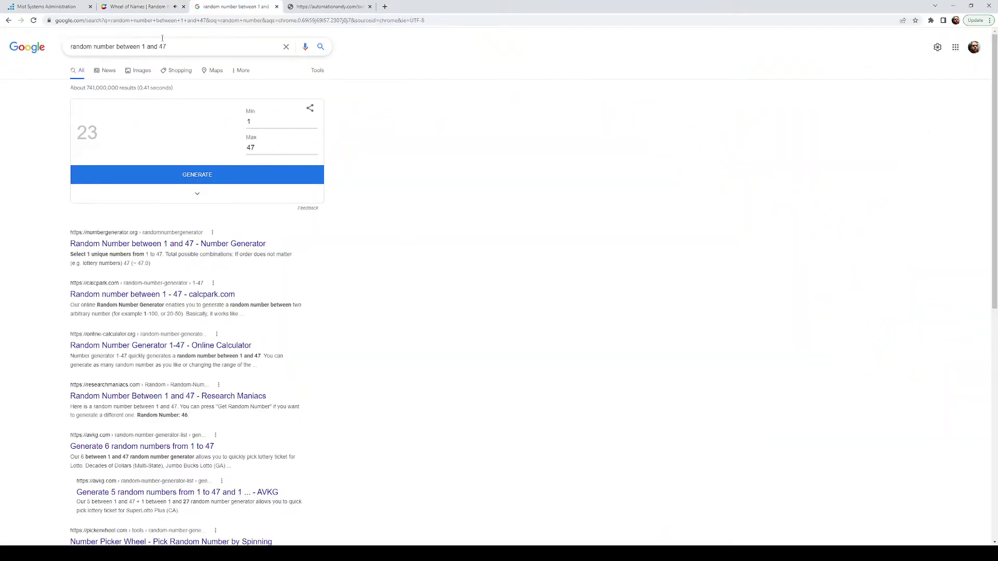
{"action": "key", "text": "ctrl+shift+Tab"}
{"action": "key", "text": "ctrl+shift+Tab"}
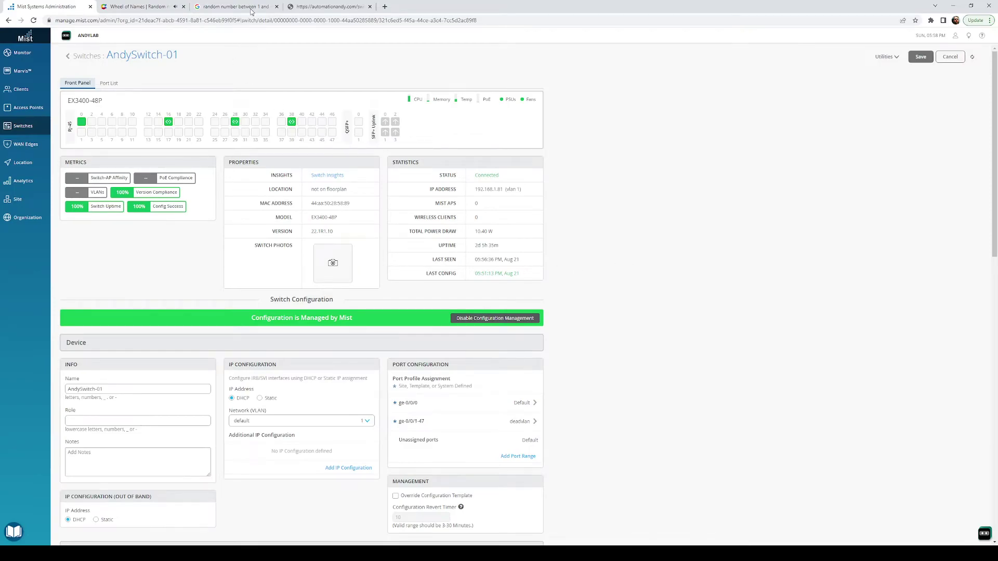
{"action": "key", "text": "ctrl+shift+Tab"}
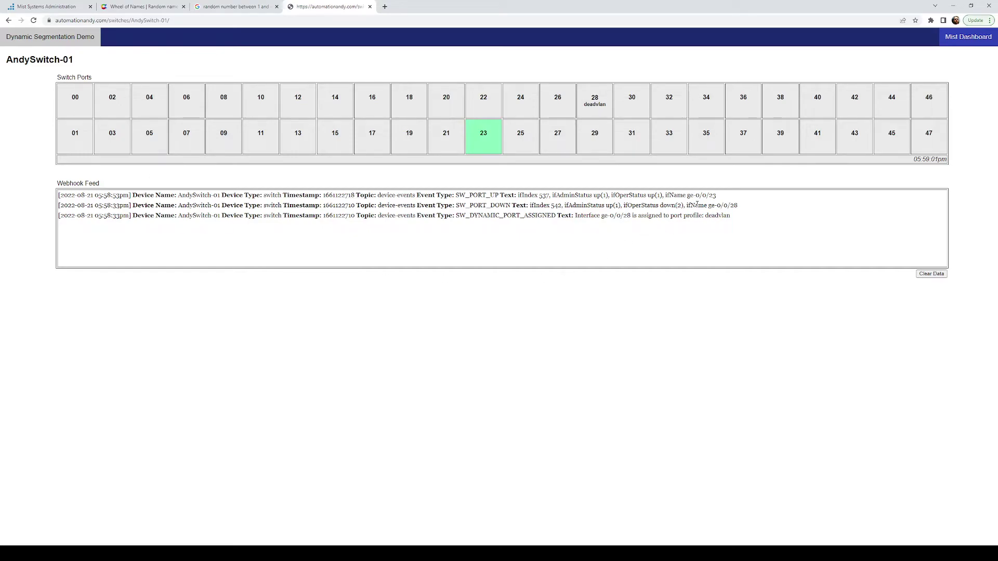
{"action": "left_click", "coordinate": [236, 7]}
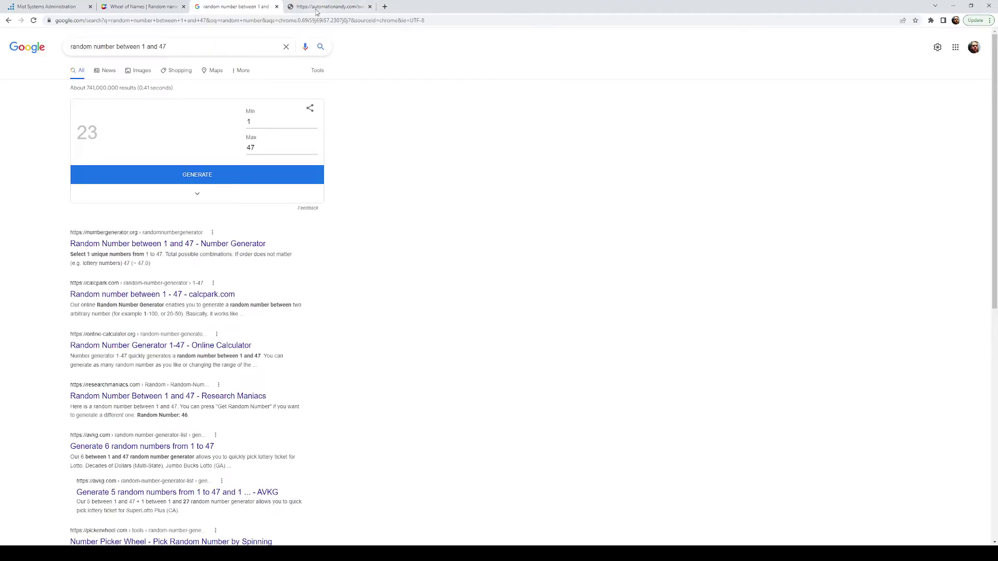
{"action": "left_click", "coordinate": [320, 7]}
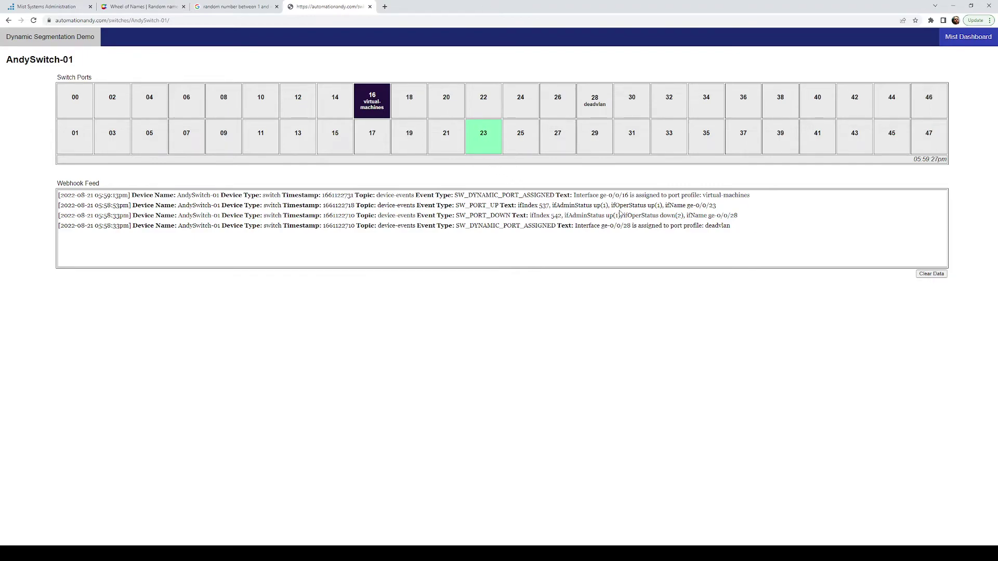
Spin the wheel for the second device, generate its random port number between 1 and 47 and return to the demo page.
{"action": "left_click", "coordinate": [141, 6]}
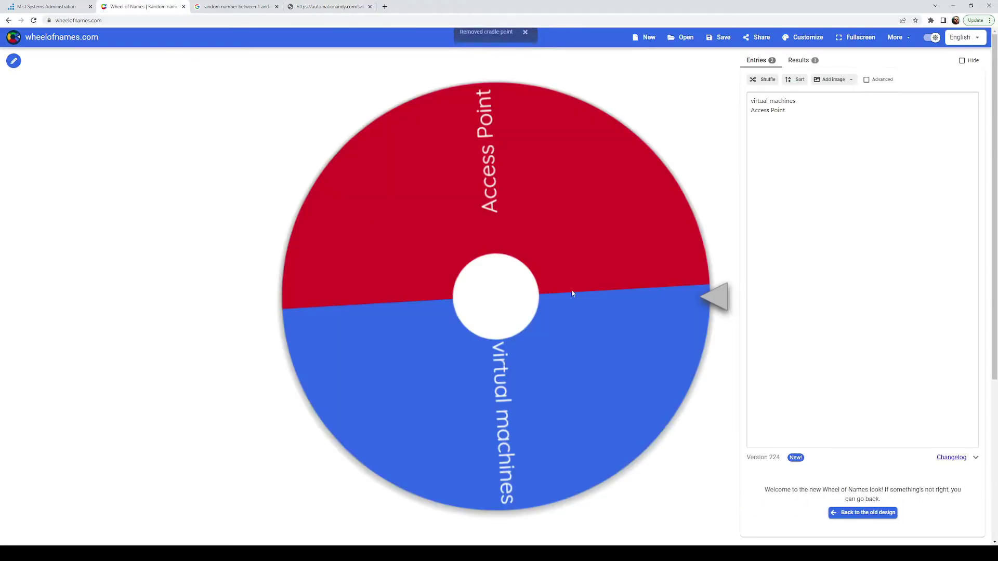
{"action": "left_click", "coordinate": [605, 212]}
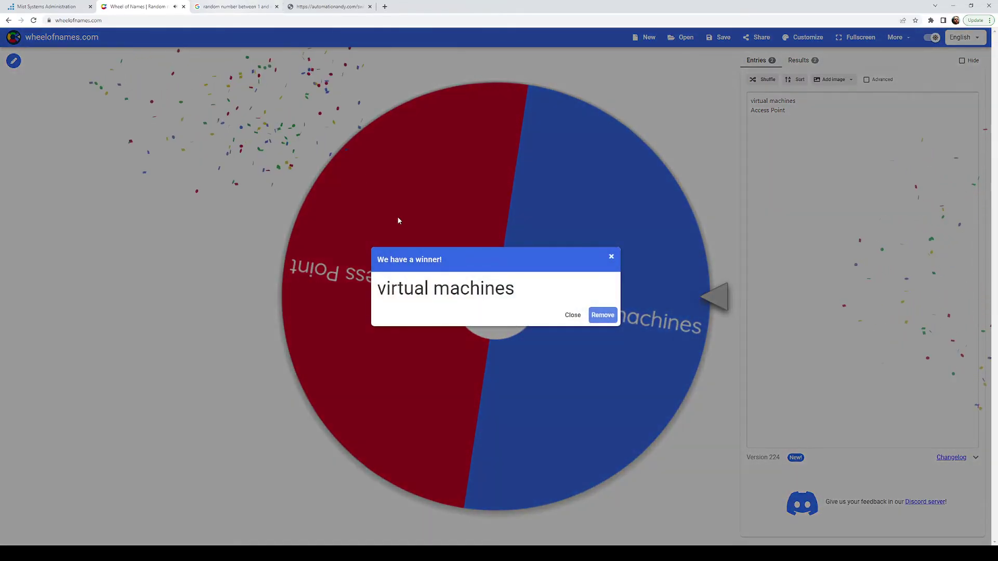
{"action": "left_click", "coordinate": [215, 8]}
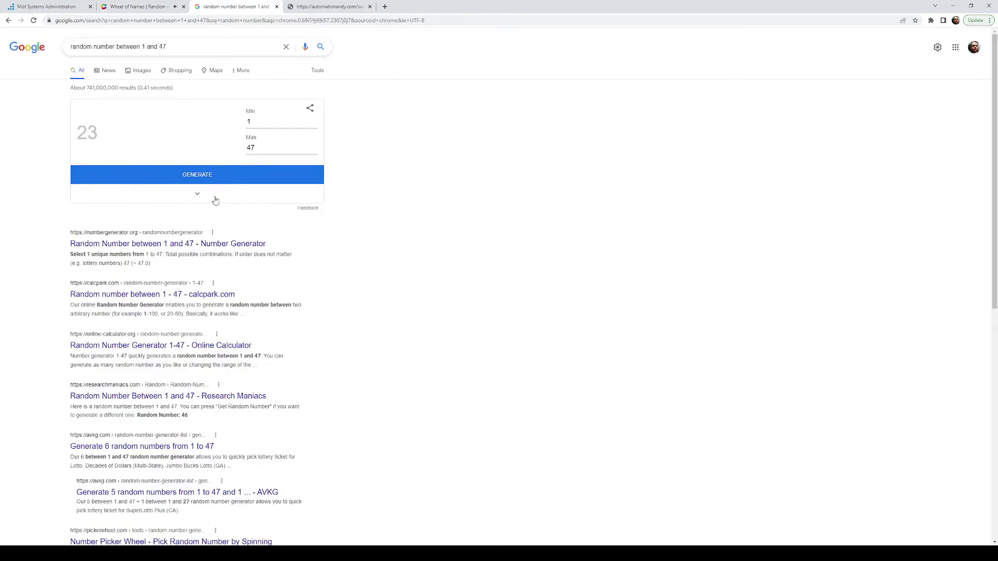
{"action": "left_click", "coordinate": [214, 180]}
{"action": "left_click", "coordinate": [301, 7]}
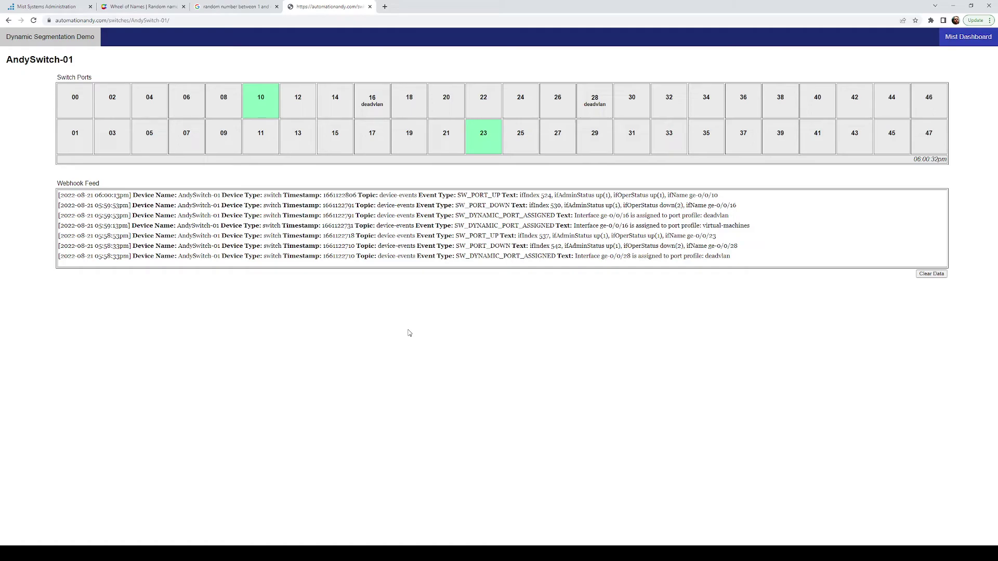
Generate another random port number for the remaining access point and follow its port events on the demo page.
{"action": "left_click", "coordinate": [224, 7]}
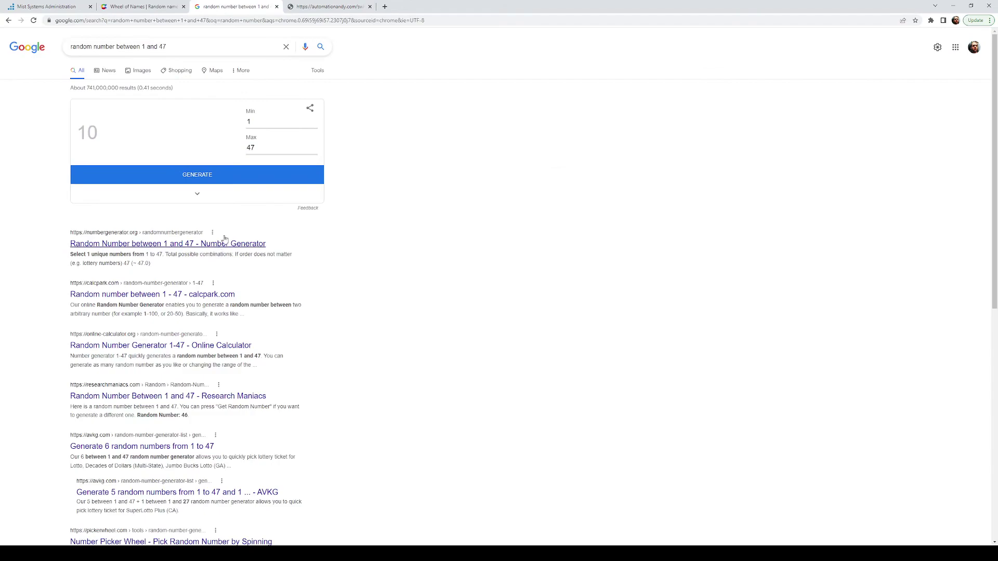
{"action": "left_click", "coordinate": [227, 175]}
{"action": "left_click", "coordinate": [325, 13]}
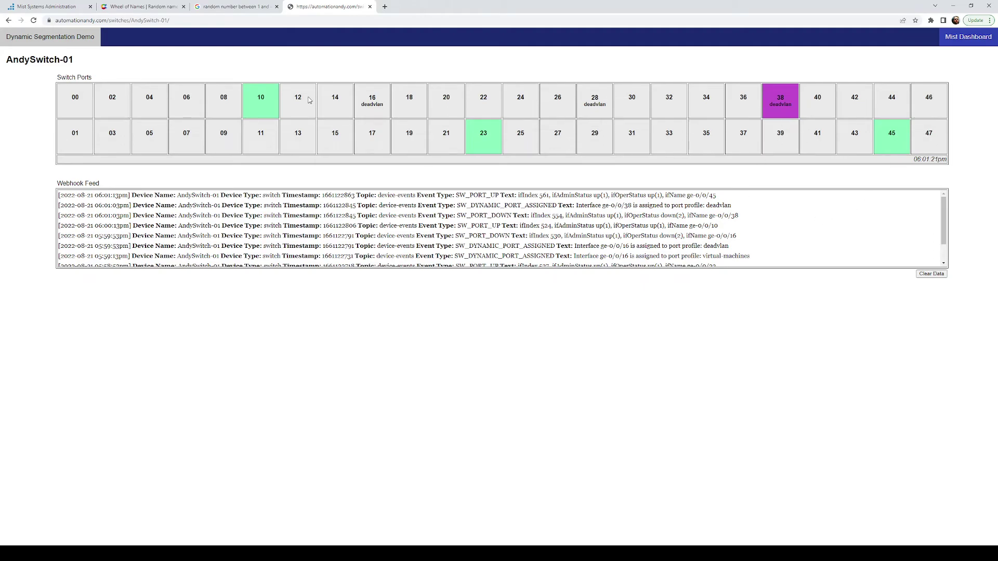
Close the random number search and wheel pages and switch back to AndySwitch-01 in Mist.
{"action": "left_click", "coordinate": [277, 6]}
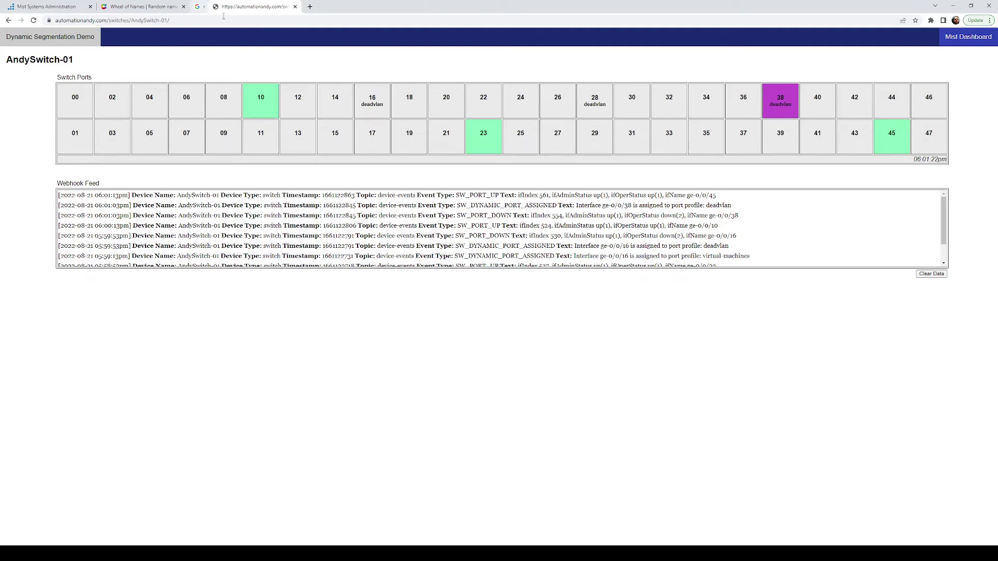
{"action": "left_click", "coordinate": [183, 7]}
{"action": "left_click", "coordinate": [70, 7]}
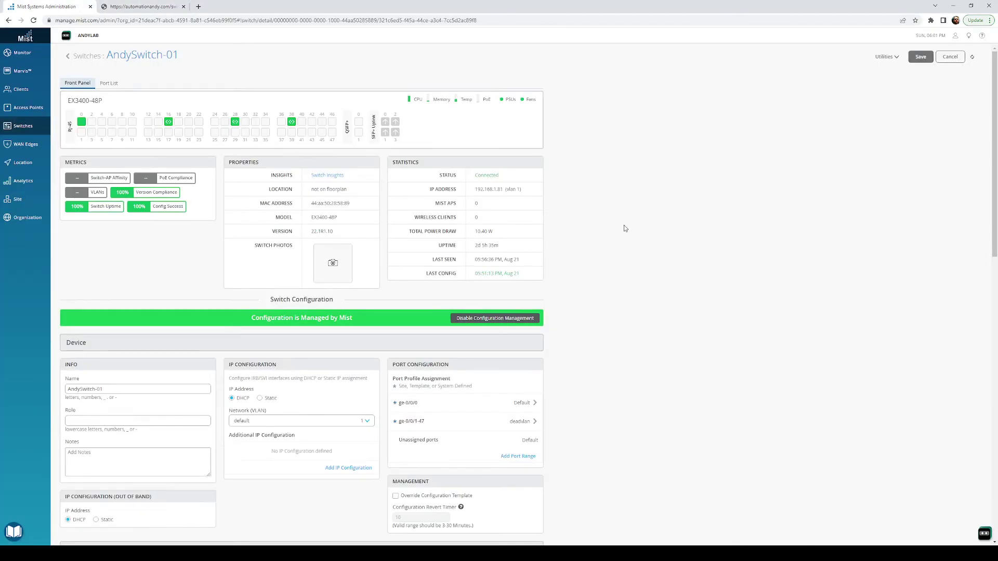
Refresh AndySwitch-01's data and inspect the client and profile details of its active ports ge-0/0/38 and ge-0/0/28.
{"action": "left_click", "coordinate": [972, 57]}
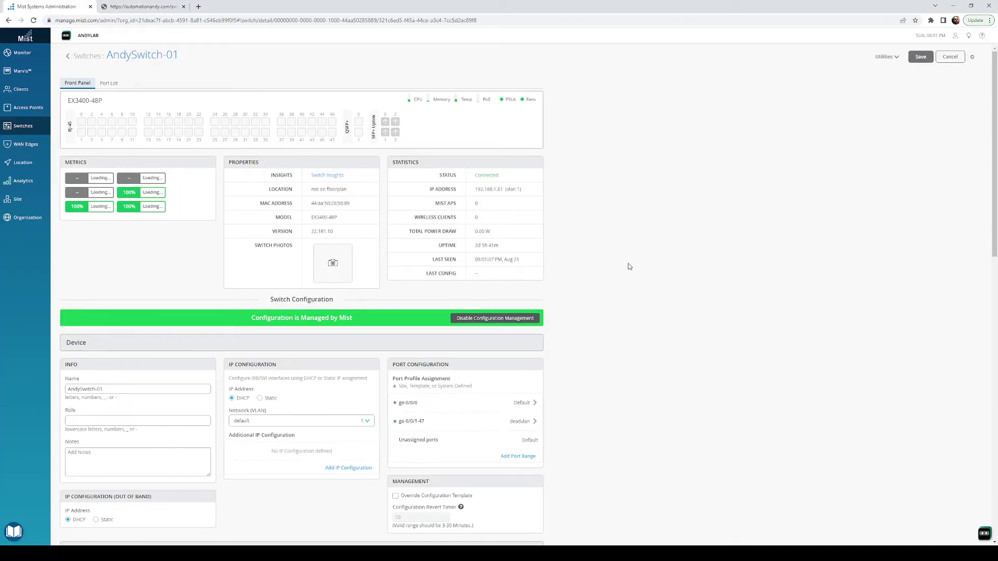
{"action": "mouse_move", "coordinate": [293, 122]}
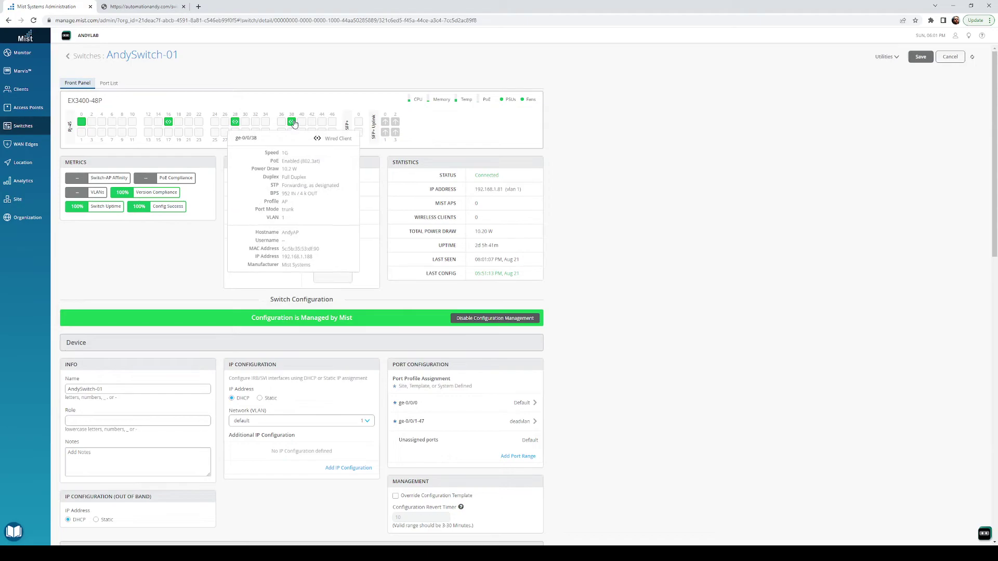
{"action": "mouse_move", "coordinate": [236, 123]}
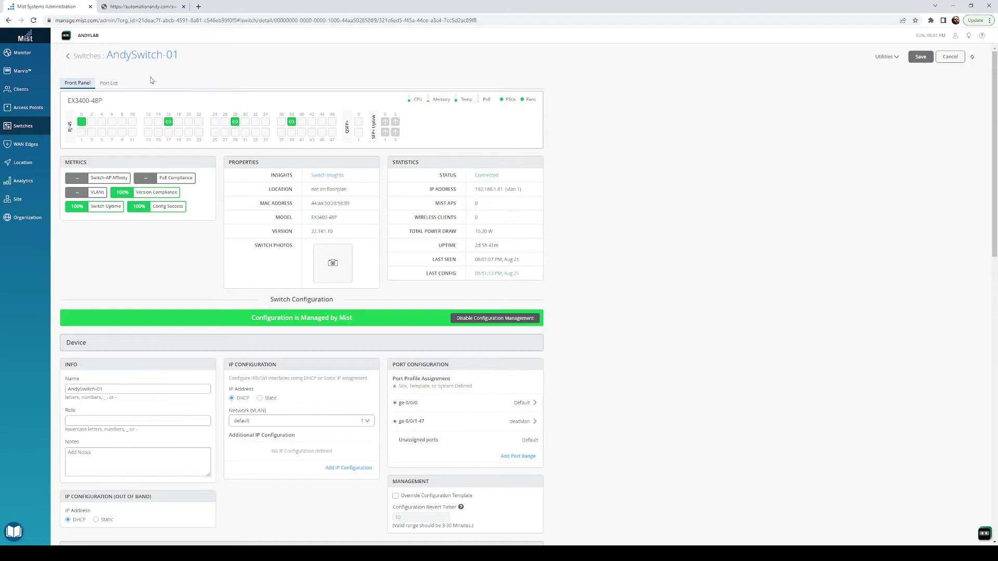
Review the switch events in AndySwitch-01's insights and compare them with the webhook feed on the demo page.
{"action": "left_click", "coordinate": [336, 176]}
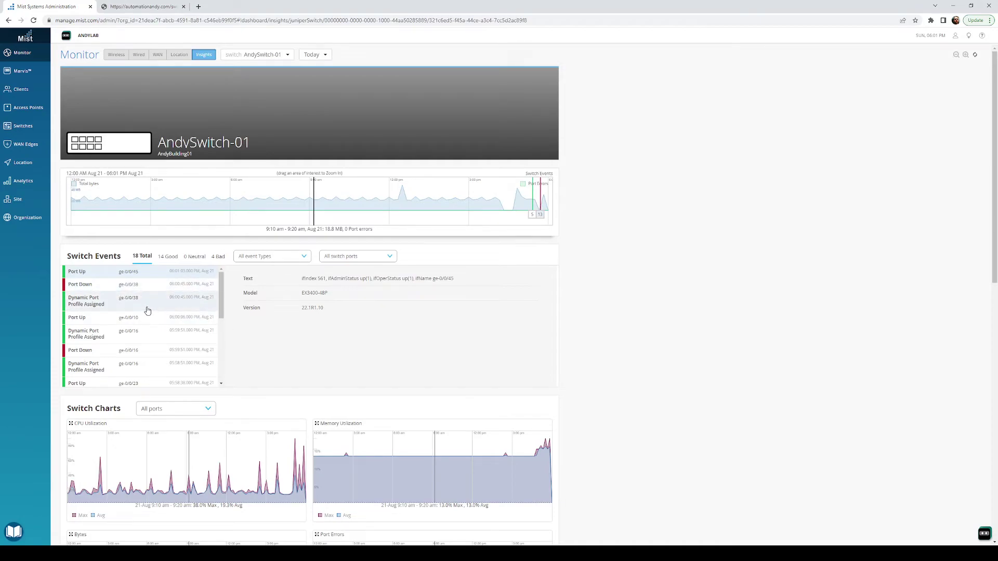
{"action": "left_click", "coordinate": [155, 200]}
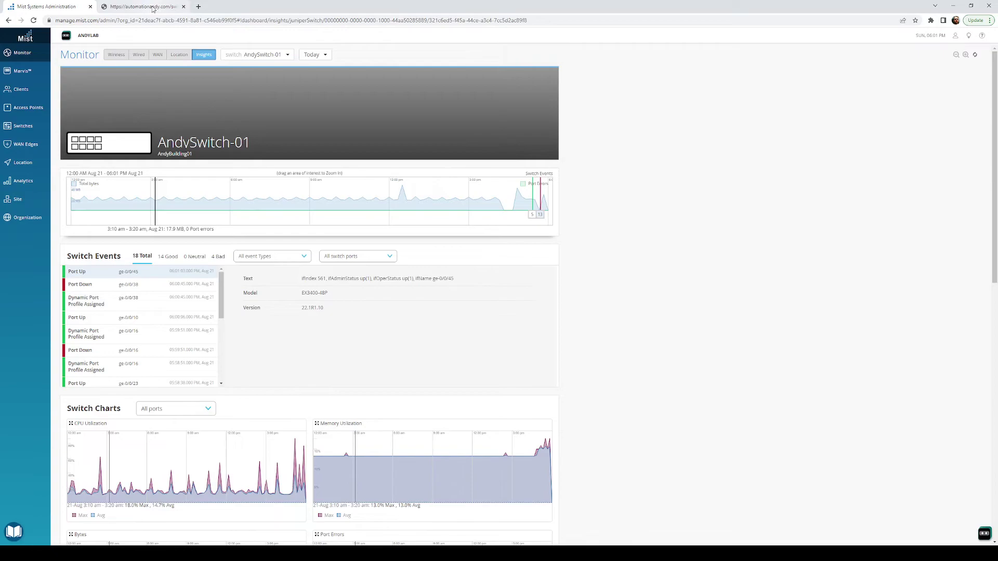
{"action": "left_click", "coordinate": [197, 200]}
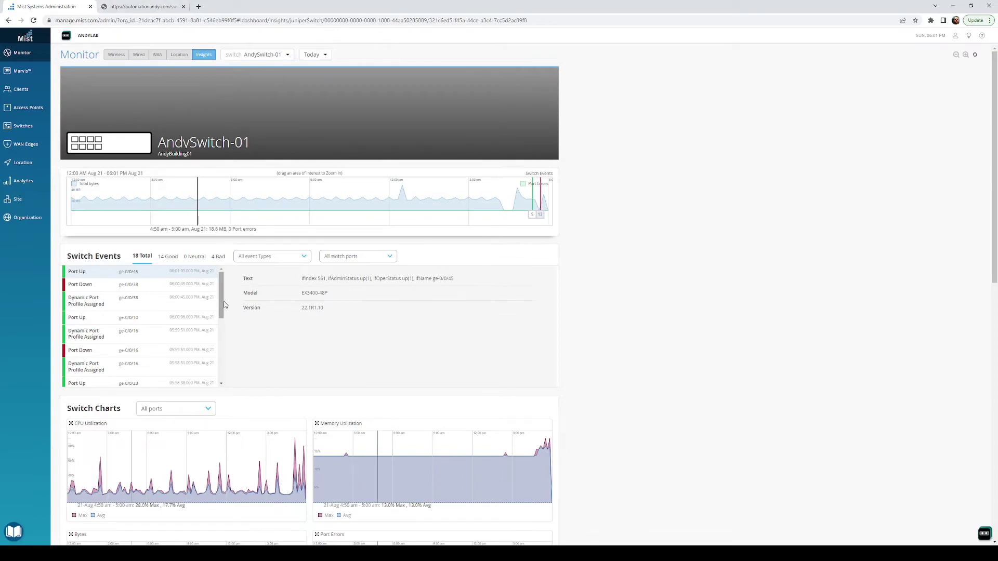
{"action": "left_click", "coordinate": [143, 6]}
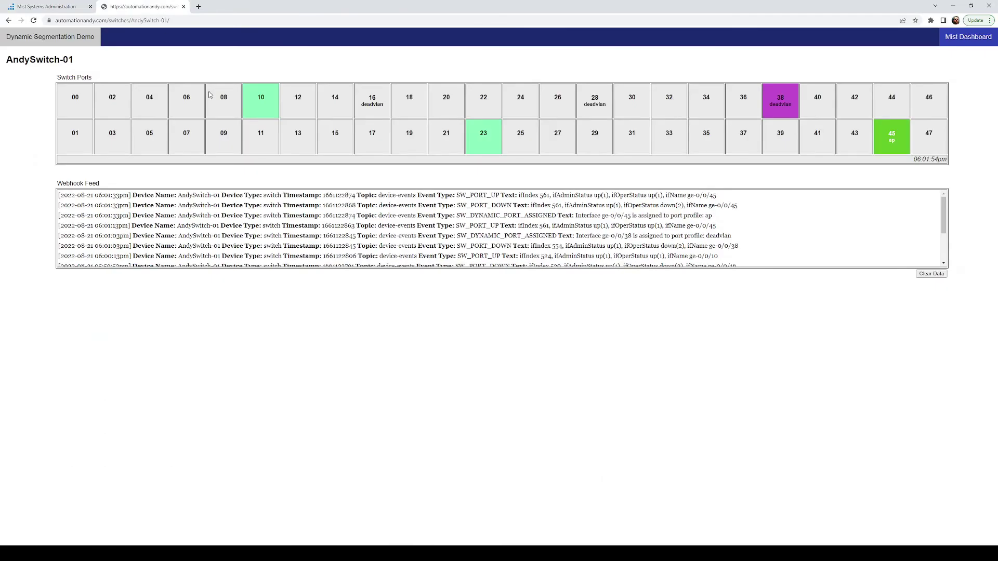